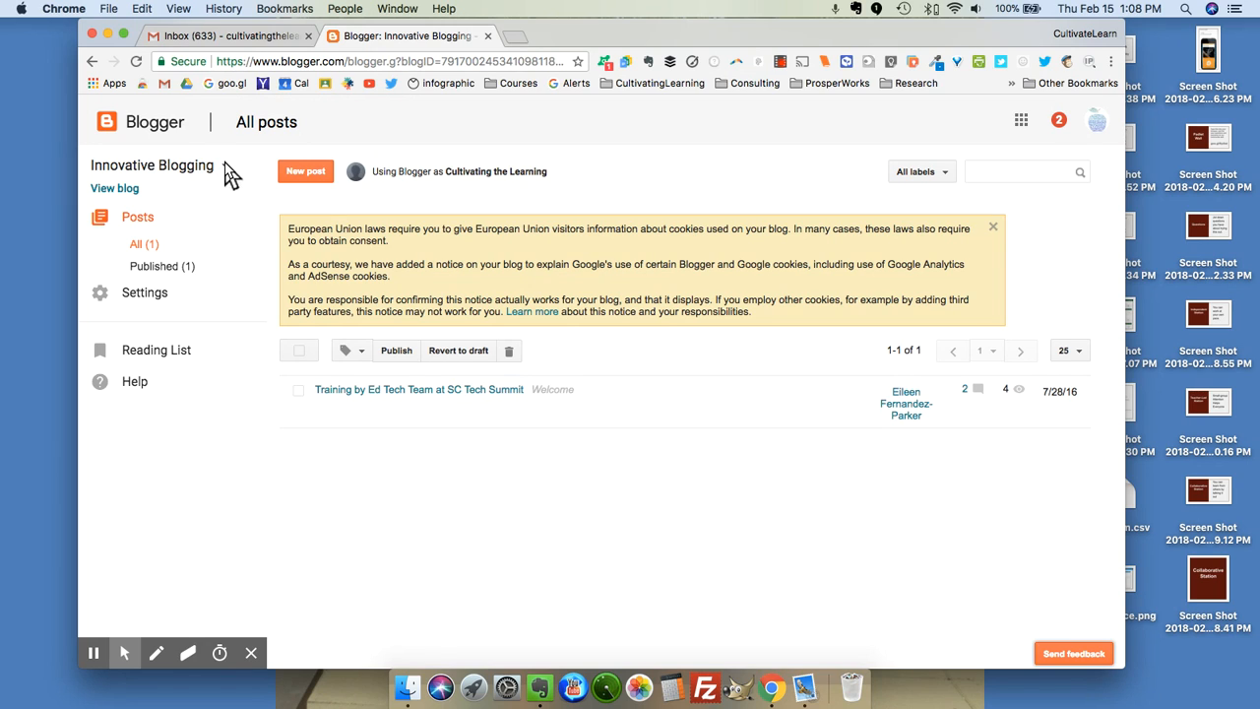
Create a new post in the Innovative Blogging blog and title it "Test 1"
{"action": "left_click", "coordinate": [226, 167]}
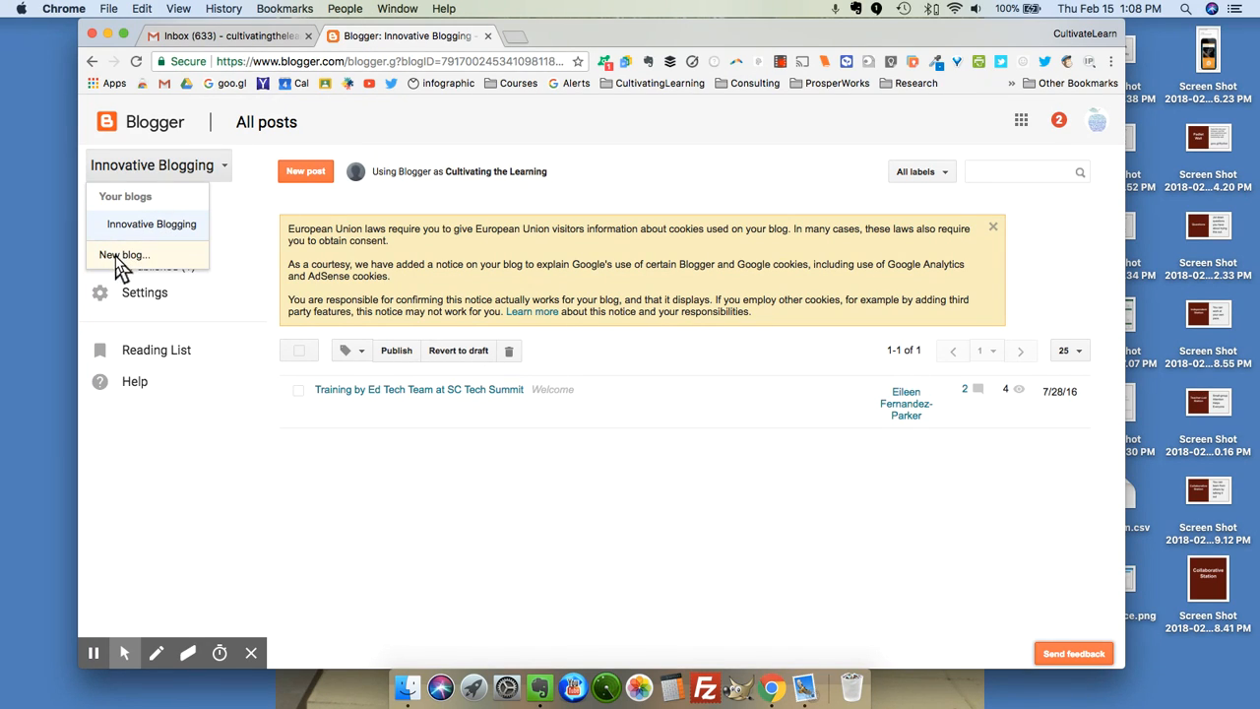
{"action": "left_click", "coordinate": [173, 225]}
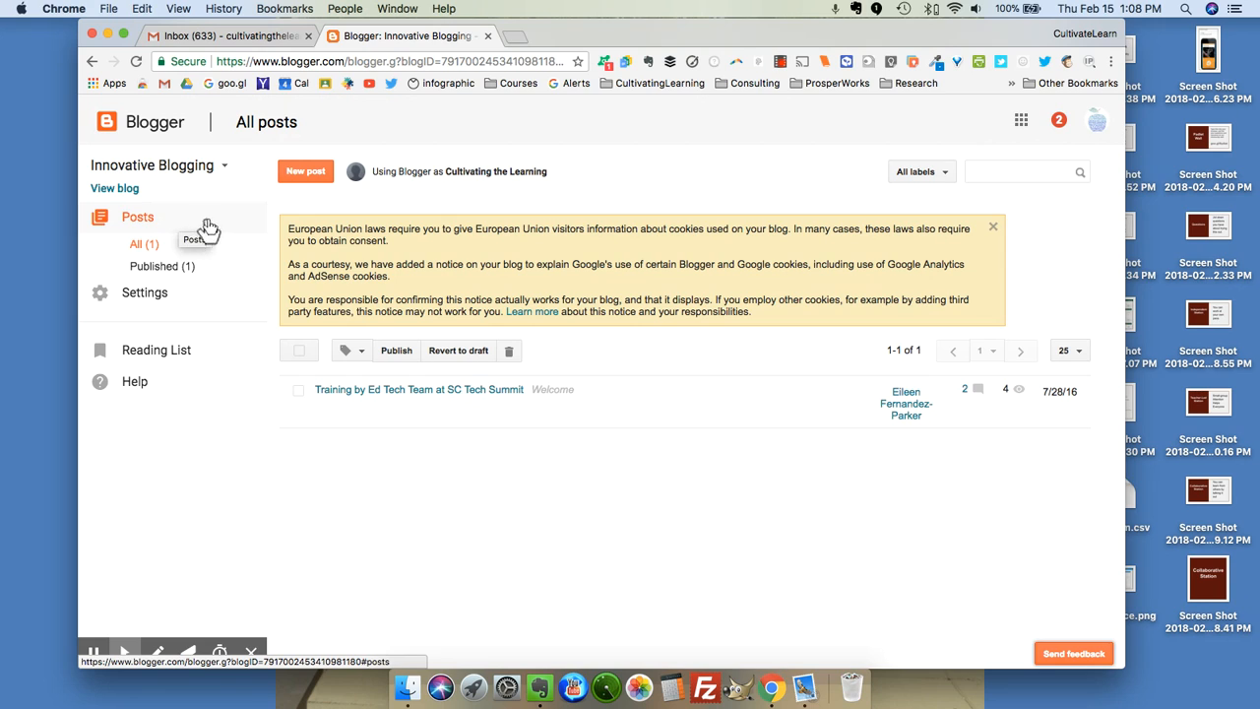
{"action": "left_click", "coordinate": [311, 173]}
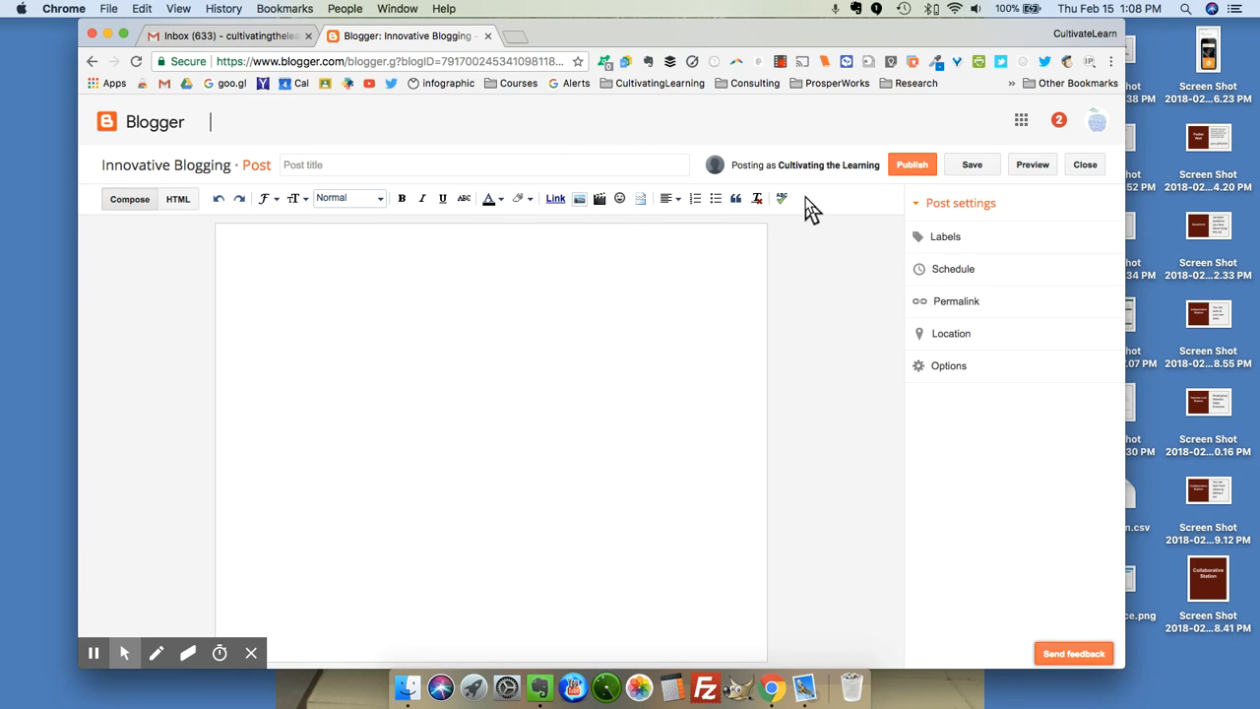
{"action": "left_click", "coordinate": [397, 163]}
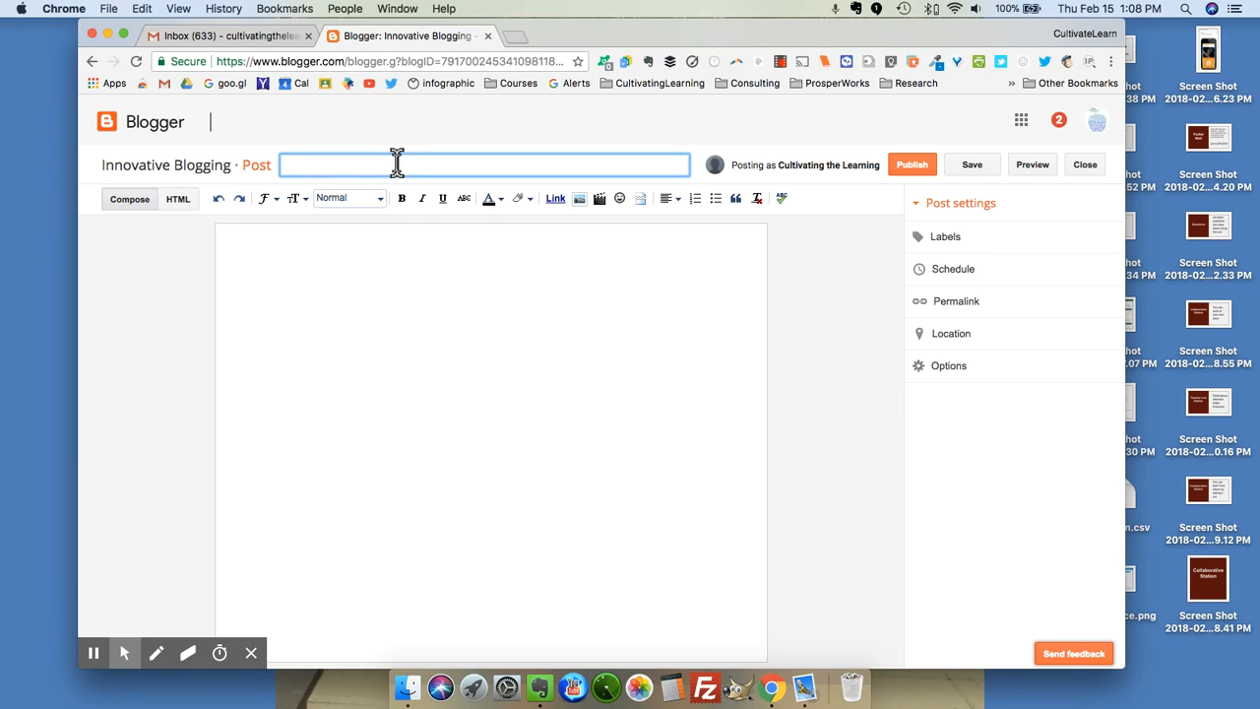
{"action": "type", "text": "Test"}
Check the post's HTML view, return to Compose view, and choose the Georgia font at Large size
{"action": "left_click", "coordinate": [178, 201]}
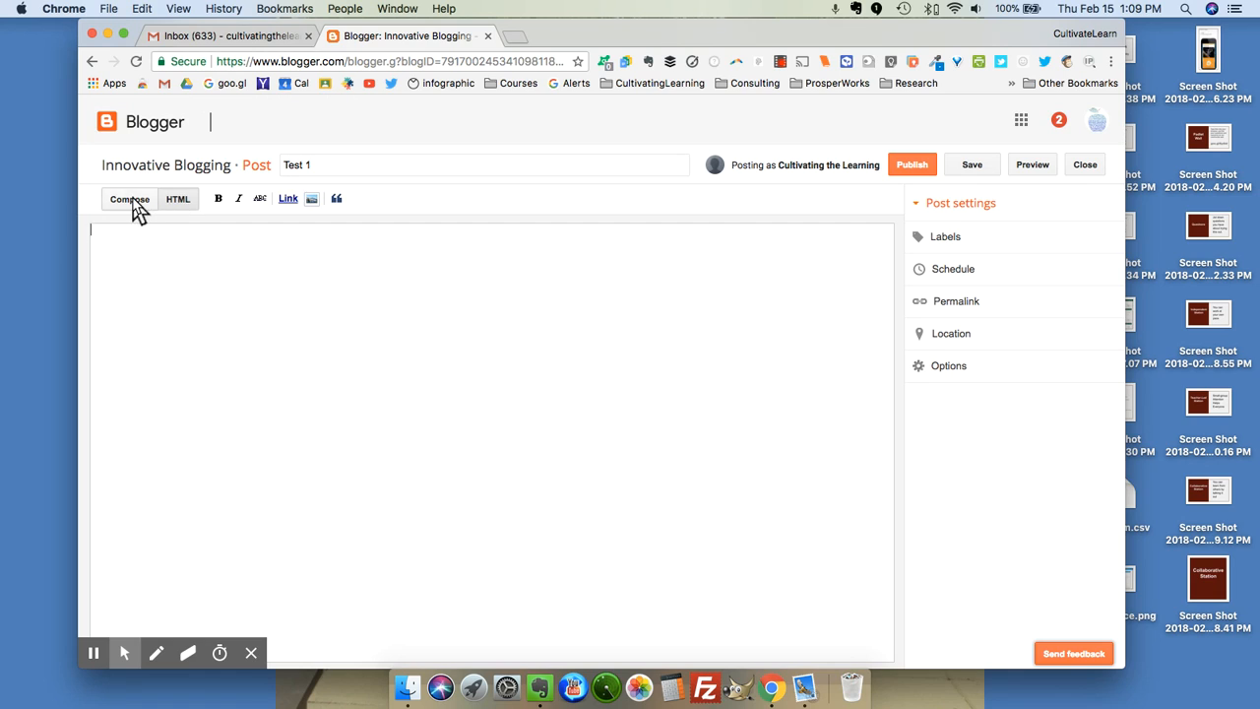
{"action": "left_click", "coordinate": [132, 201]}
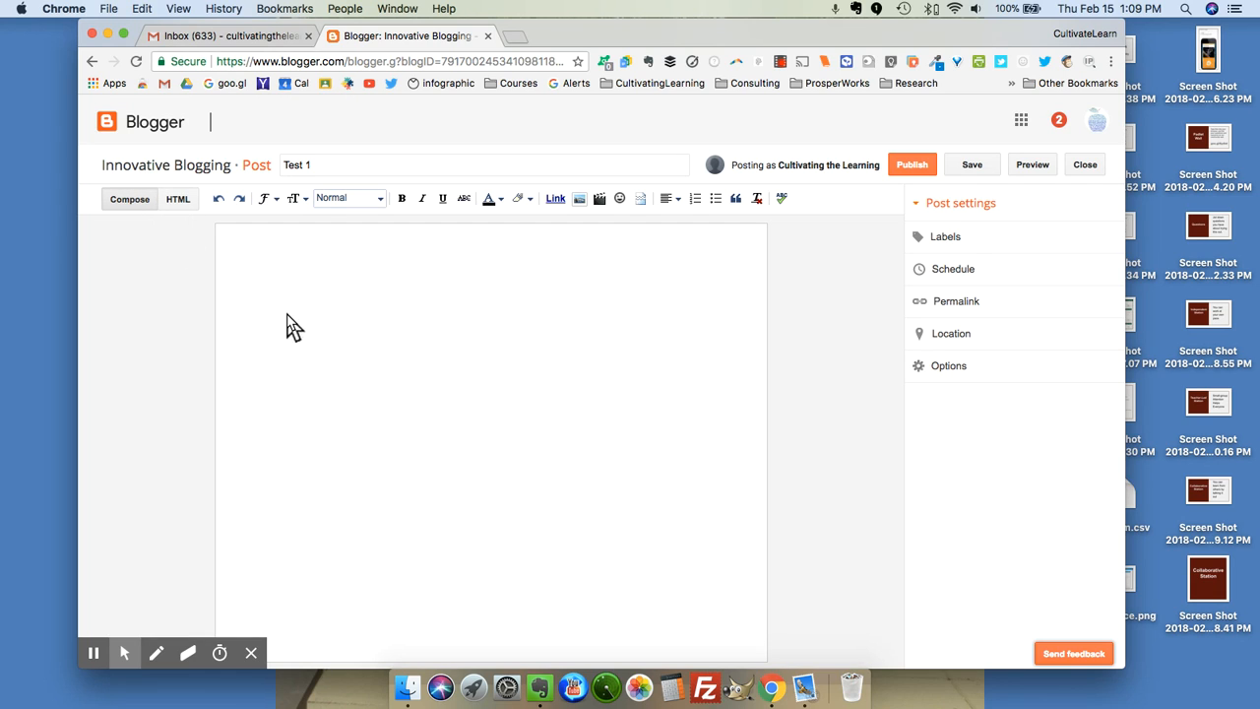
{"action": "left_click", "coordinate": [280, 201]}
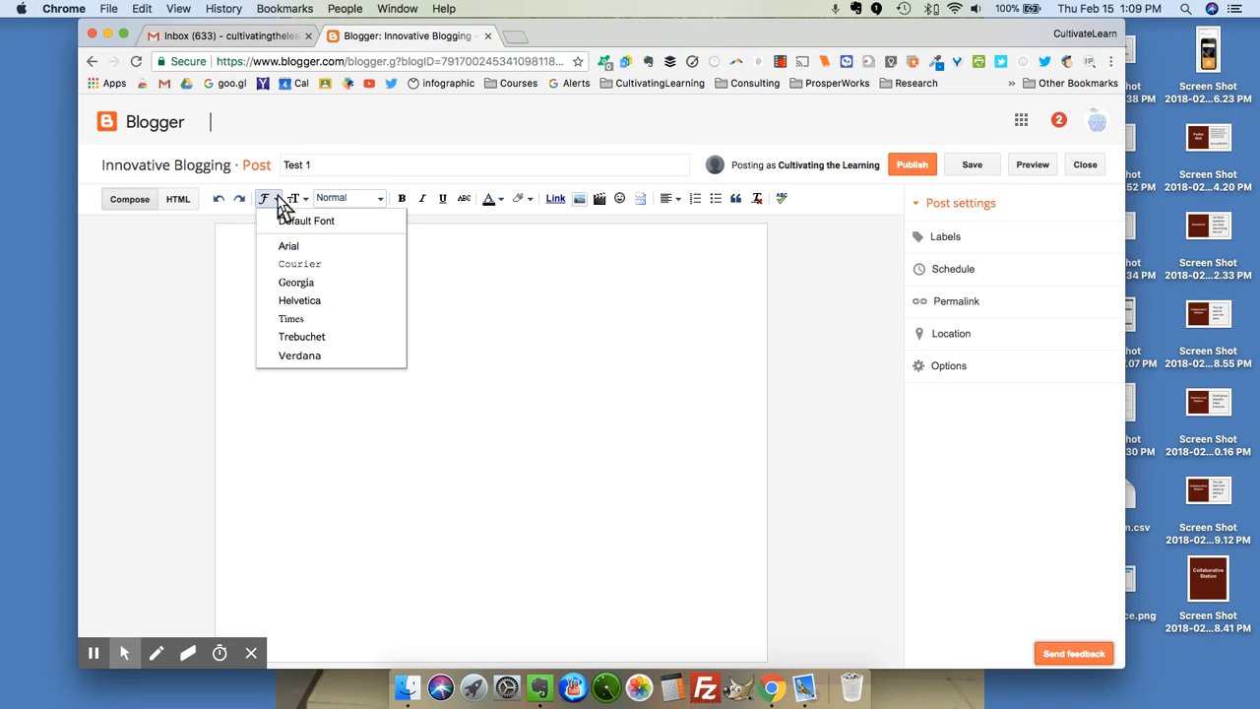
{"action": "left_click", "coordinate": [283, 283]}
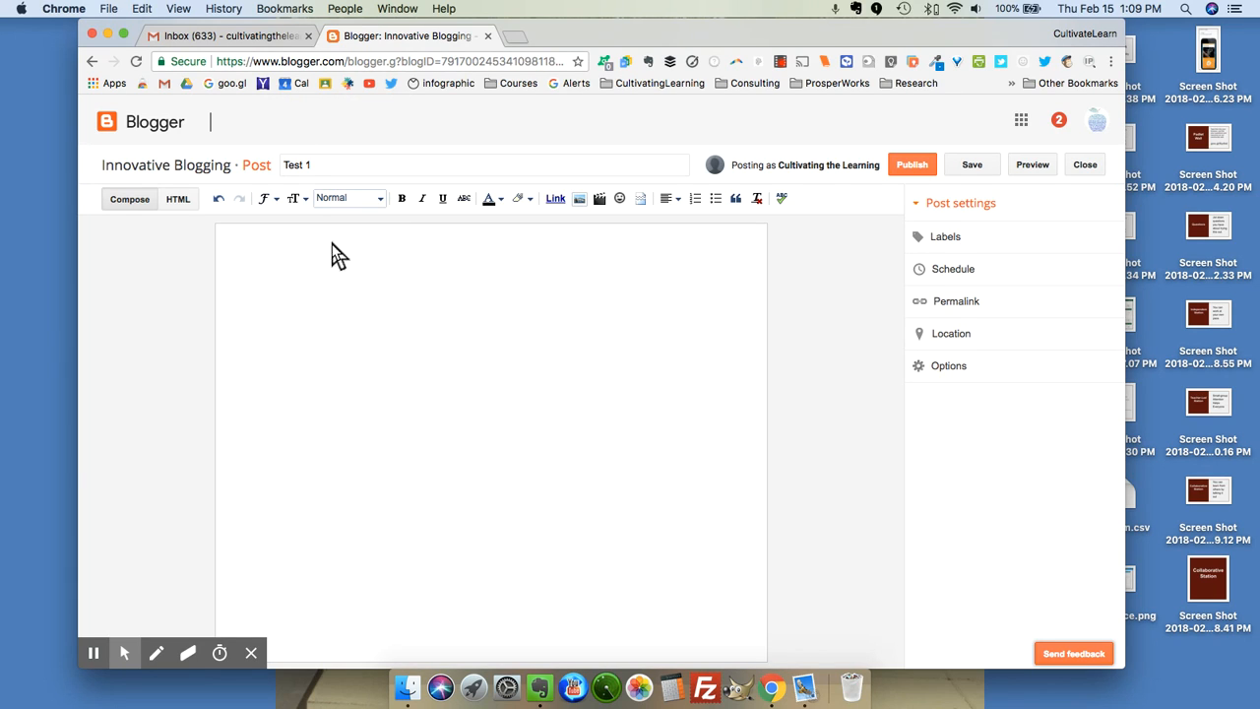
{"action": "left_click", "coordinate": [298, 199]}
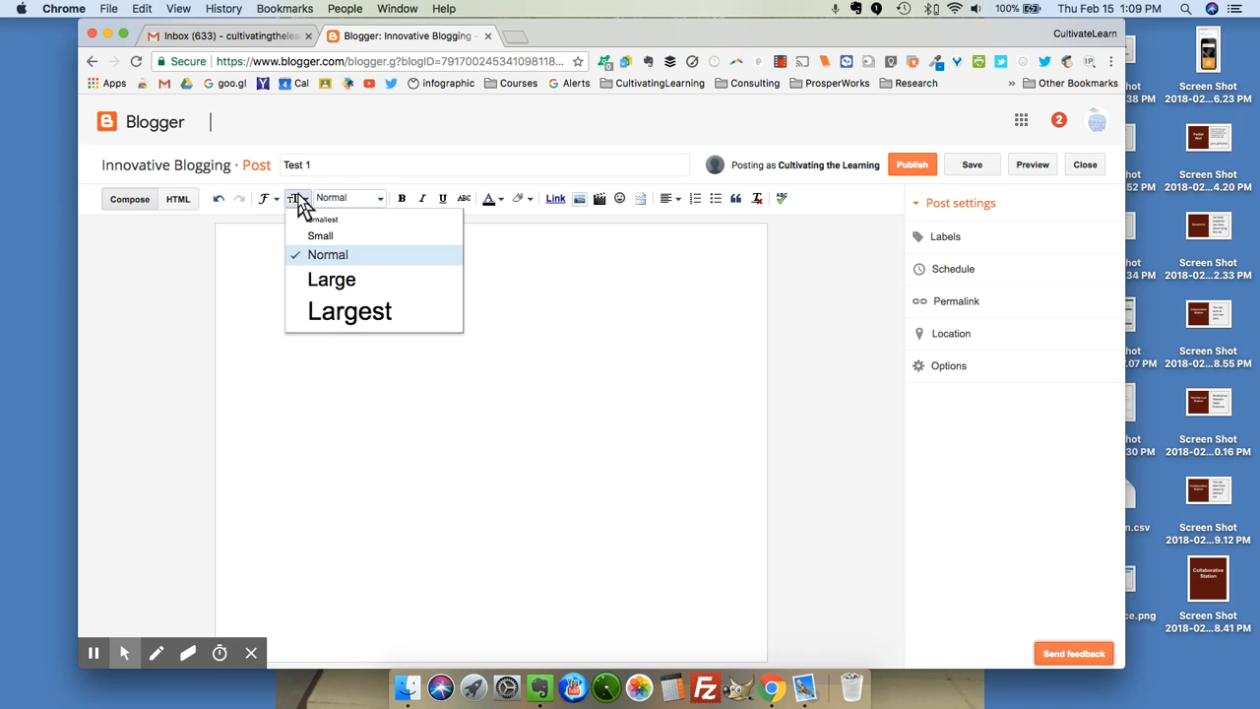
{"action": "left_click", "coordinate": [325, 281]}
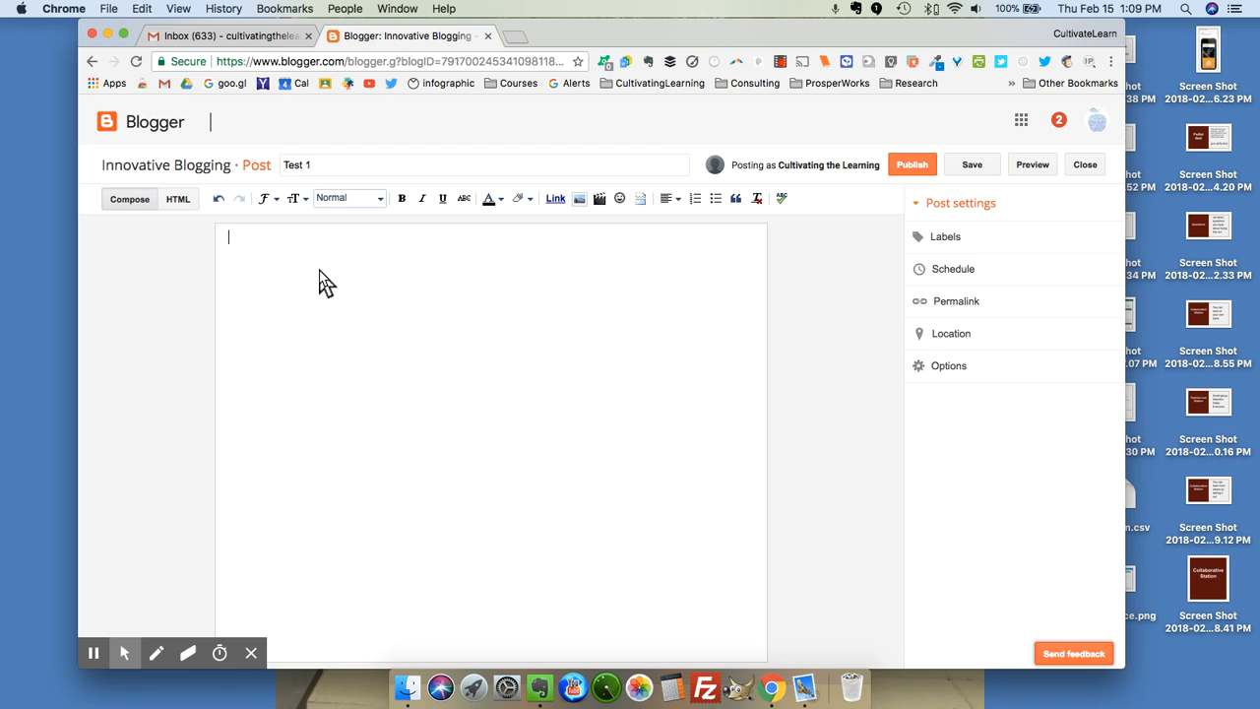
Add the line "Innovation in the Classroom" in Heading style at the start of the post body
{"action": "left_click", "coordinate": [378, 201]}
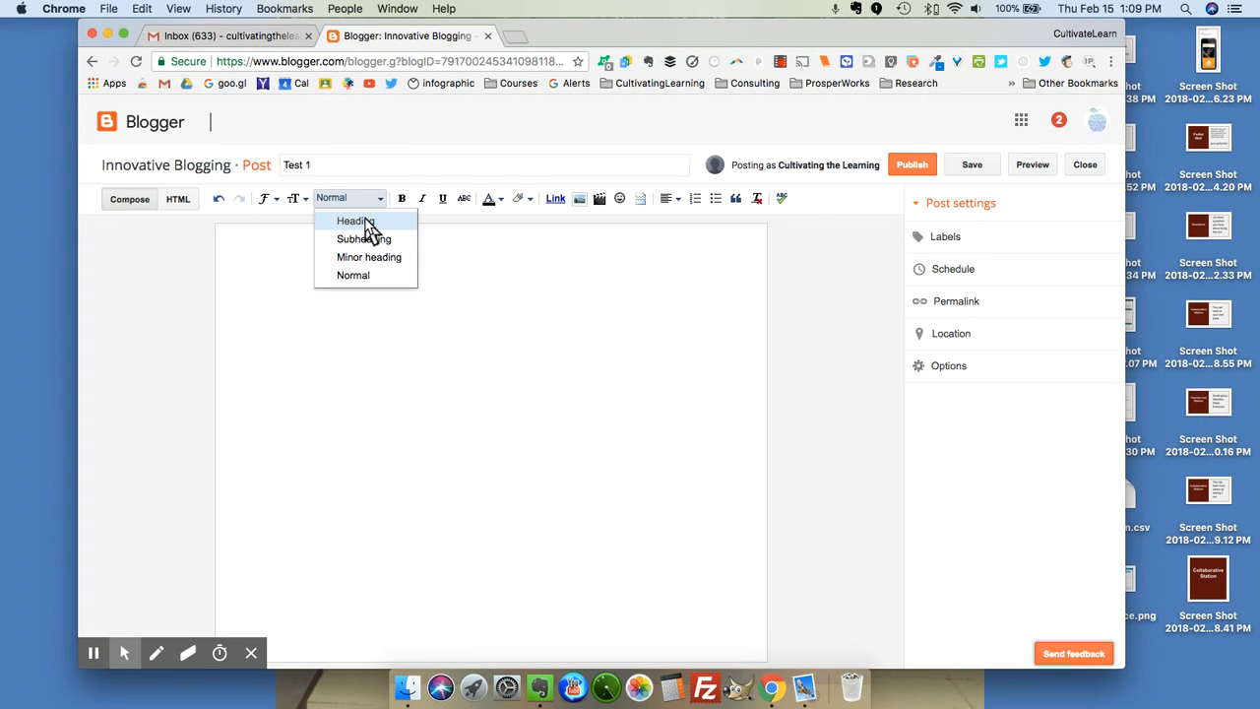
{"action": "left_click", "coordinate": [354, 220]}
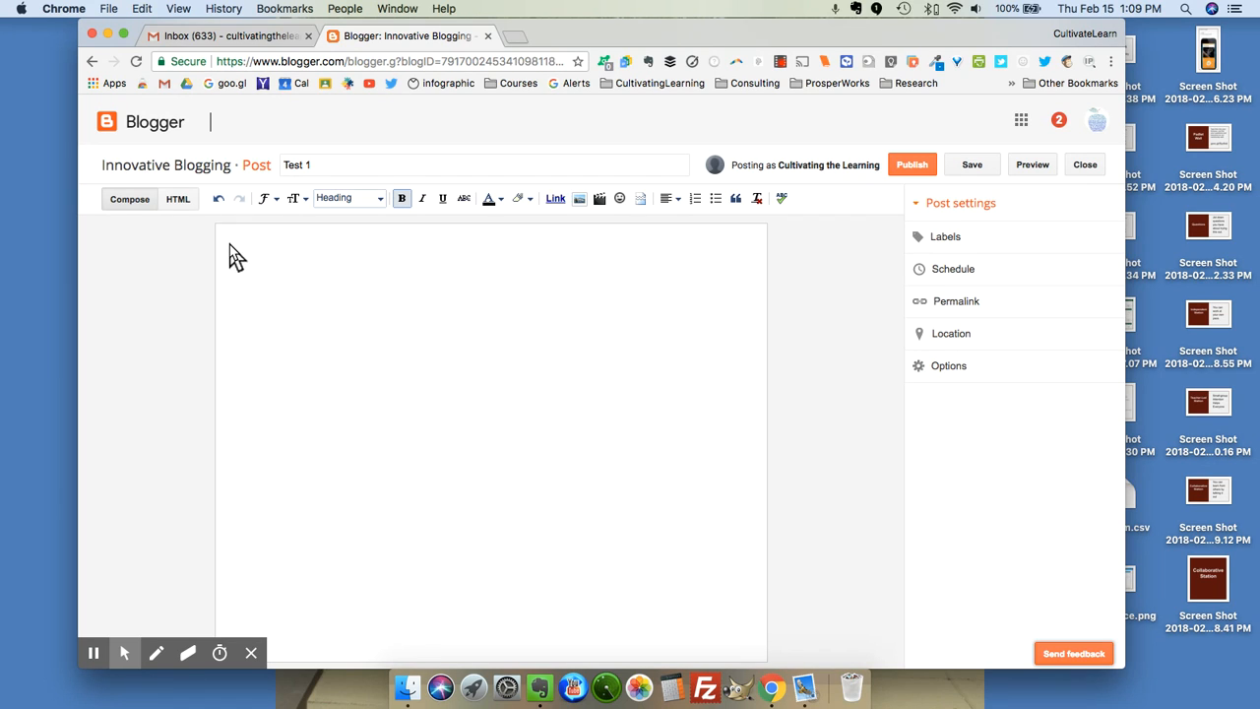
{"action": "type", "text": "Innovation in the Classroom"}
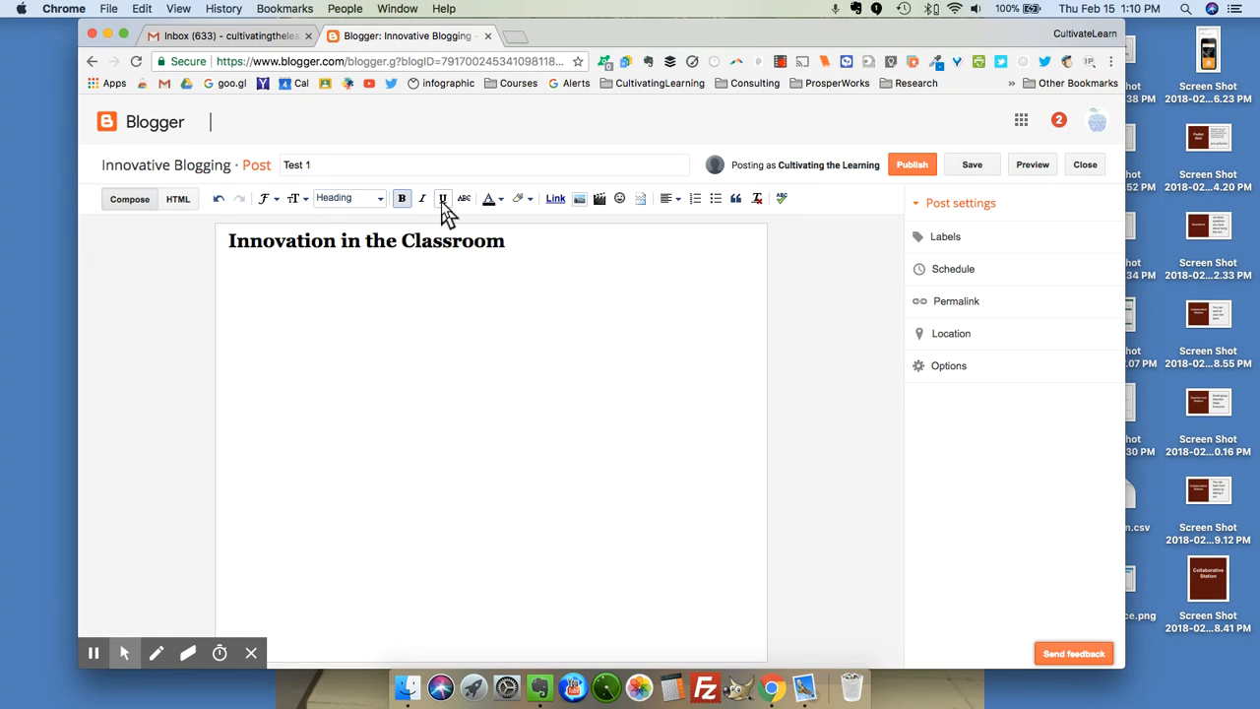
Below the heading, write "I can type my thoughts on innovation in the classroom. I can insert pictures and video and links."
{"action": "key", "text": "Return"}
{"action": "type", "text": "I can "}
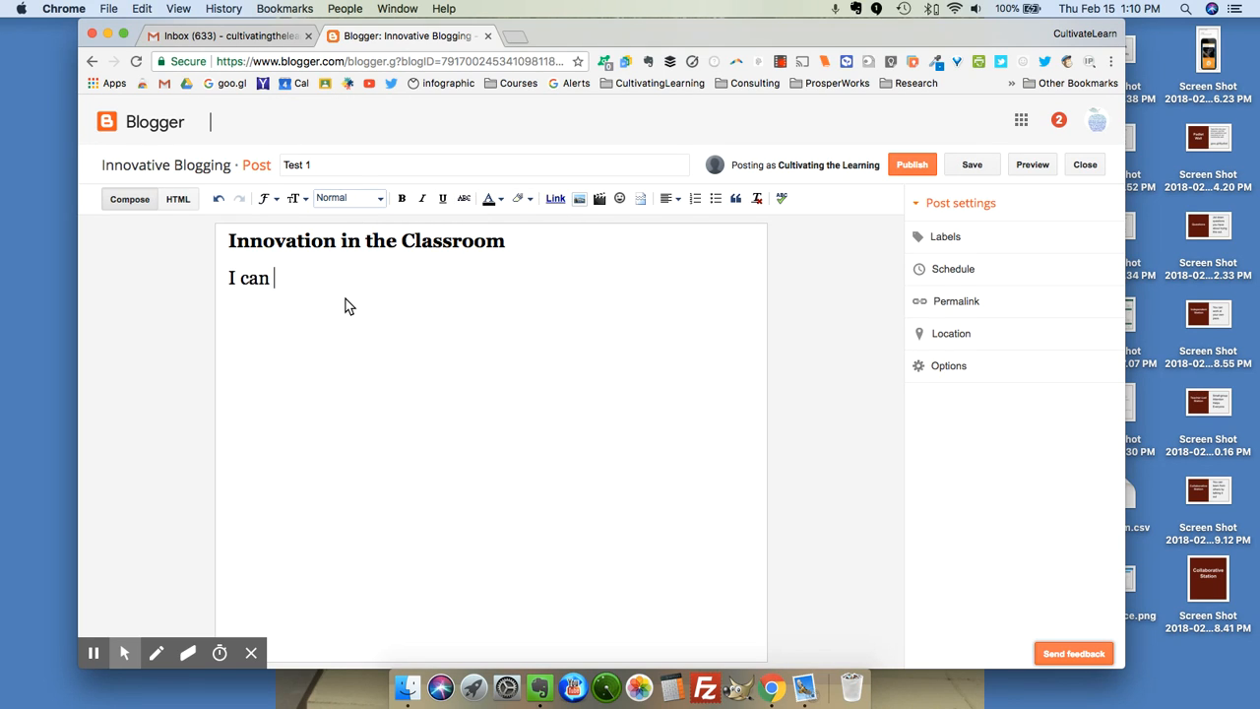
{"action": "type", "text": "type my thorught"}
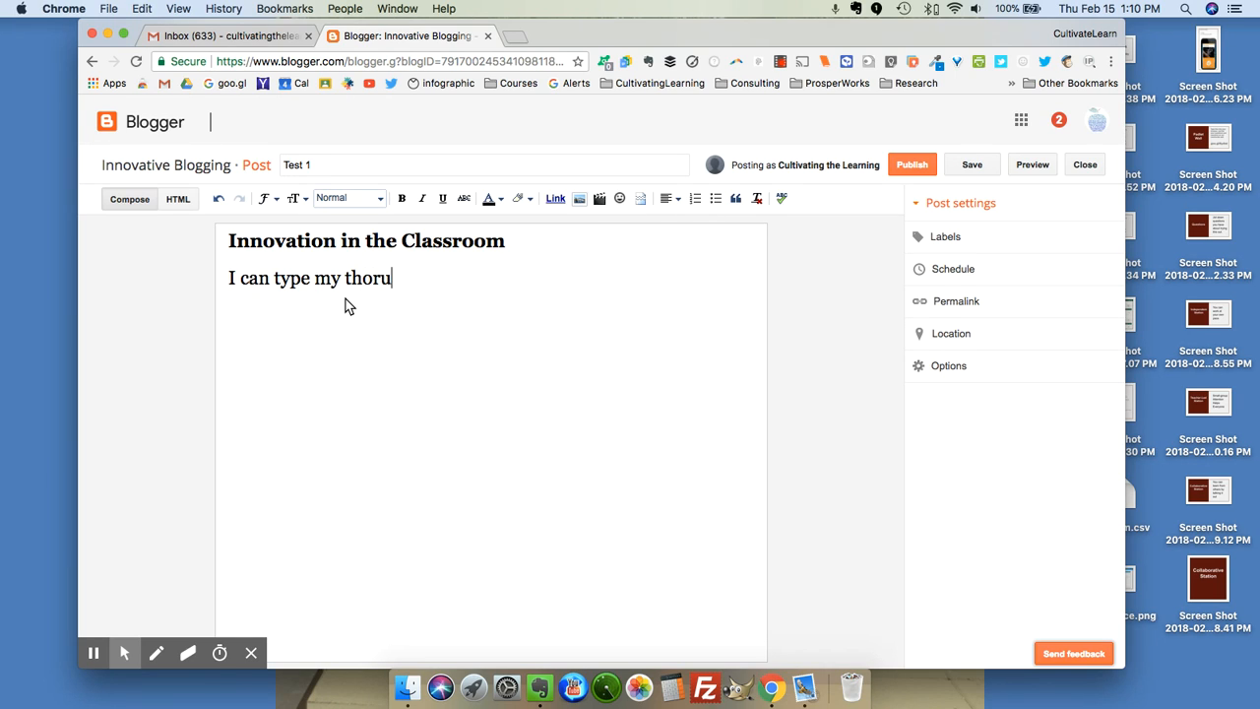
{"action": "key", "text": "BackSpace"}
{"action": "key", "text": "BackSpace"}
{"action": "key", "text": "BackSpace"}
{"action": "type", "text": "ought"}
{"action": "key", "text": "BackSpace"}
{"action": "key", "text": "BackSpace"}
{"action": "key", "text": "BackSpace"}
{"action": "key", "text": "BackSpace"}
{"action": "key", "text": "BackSpace"}
{"action": "type", "text": "ughts on innovati"}
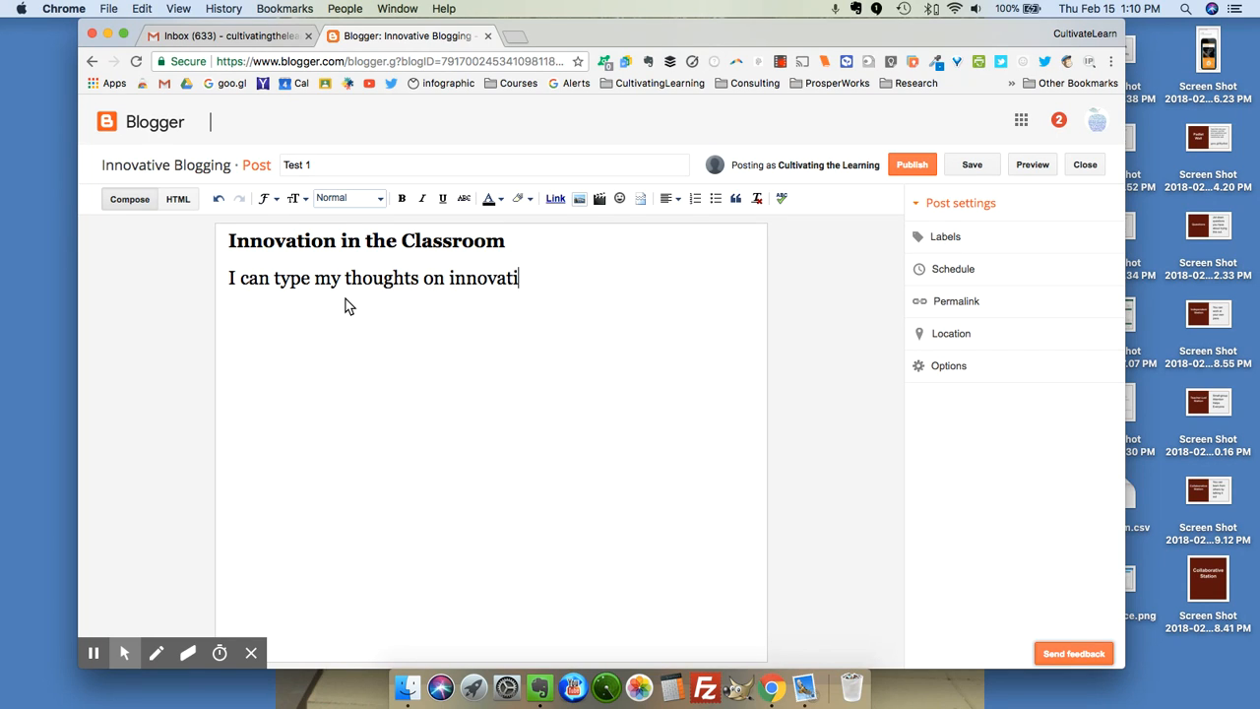
{"action": "type", "text": "on in the classro"}
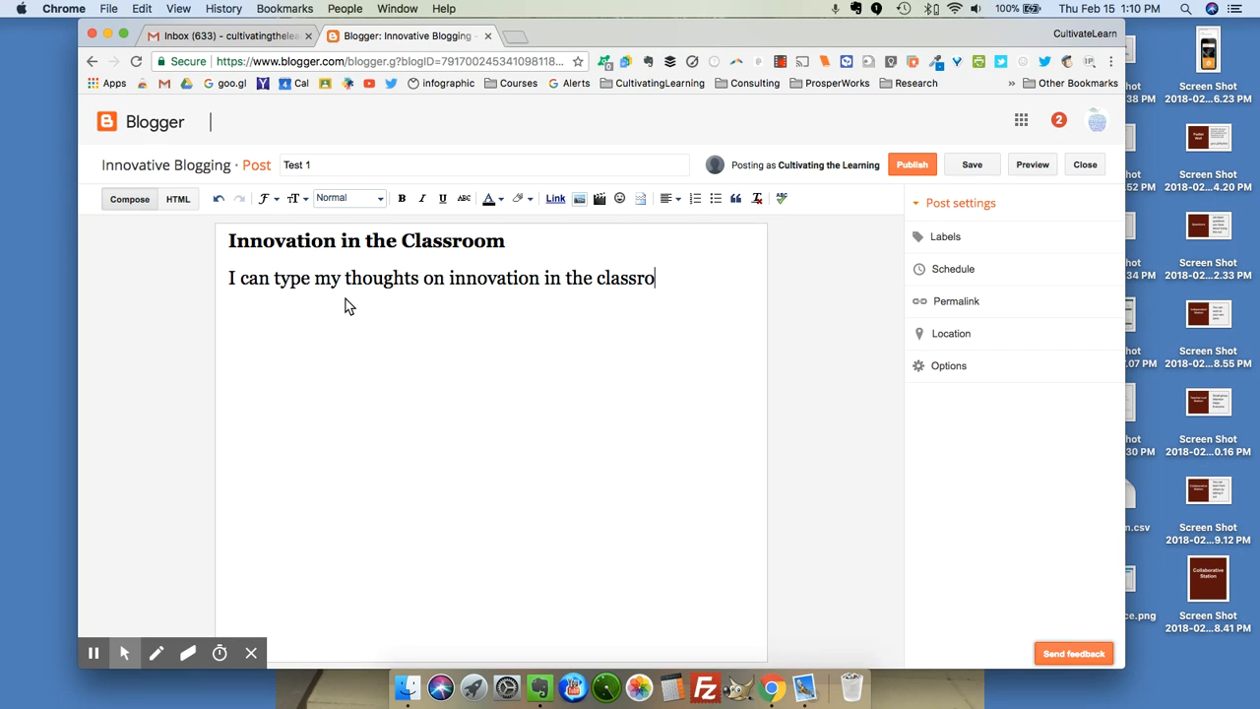
{"action": "type", "text": "om.  I can insert pc"}
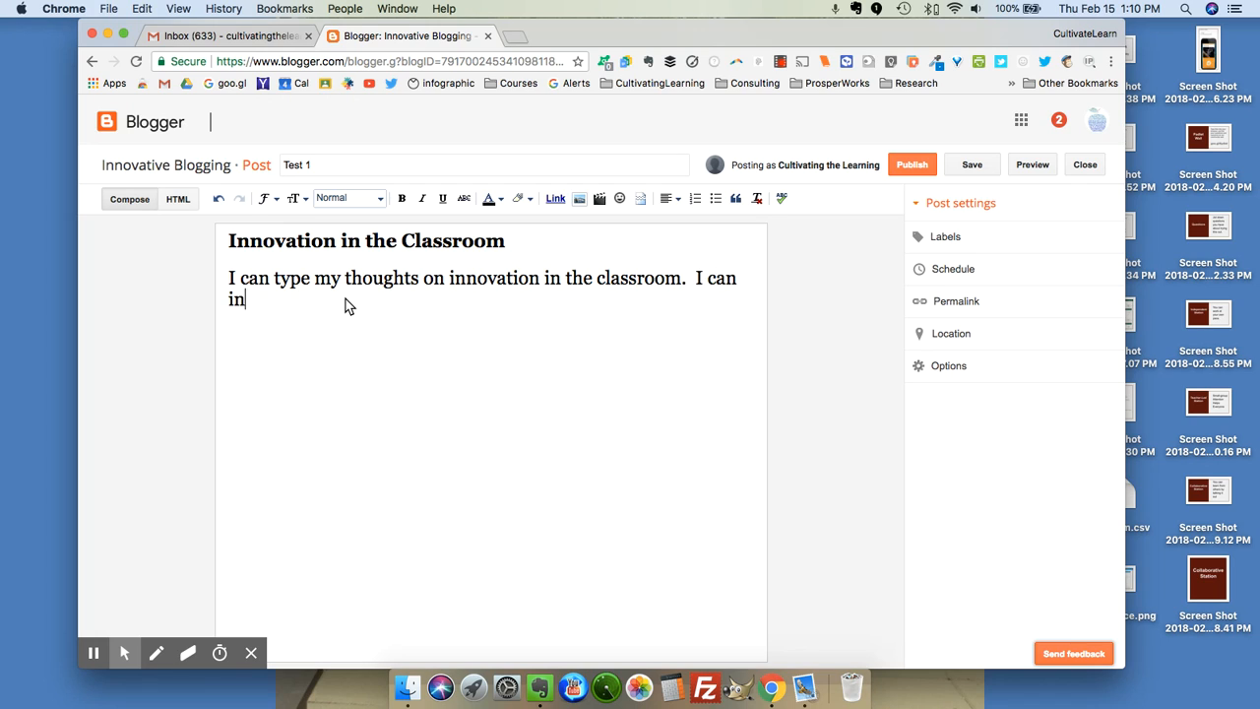
{"action": "key", "text": "BackSpace"}
{"action": "type", "text": "ictrues"}
{"action": "key", "text": "BackSpace"}
{"action": "key", "text": "BackSpace"}
{"action": "key", "text": "BackSpace"}
{"action": "key", "text": "BackSpace"}
{"action": "type", "text": "ures and "}
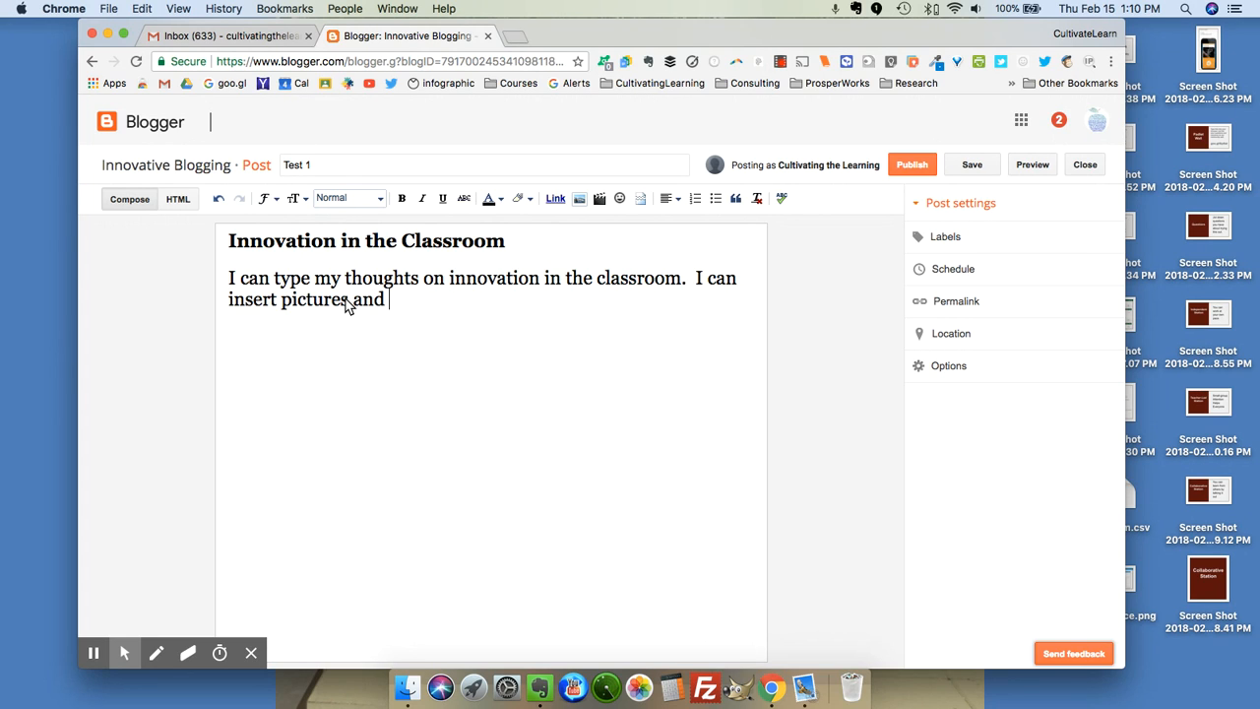
{"action": "type", "text": "video and links."}
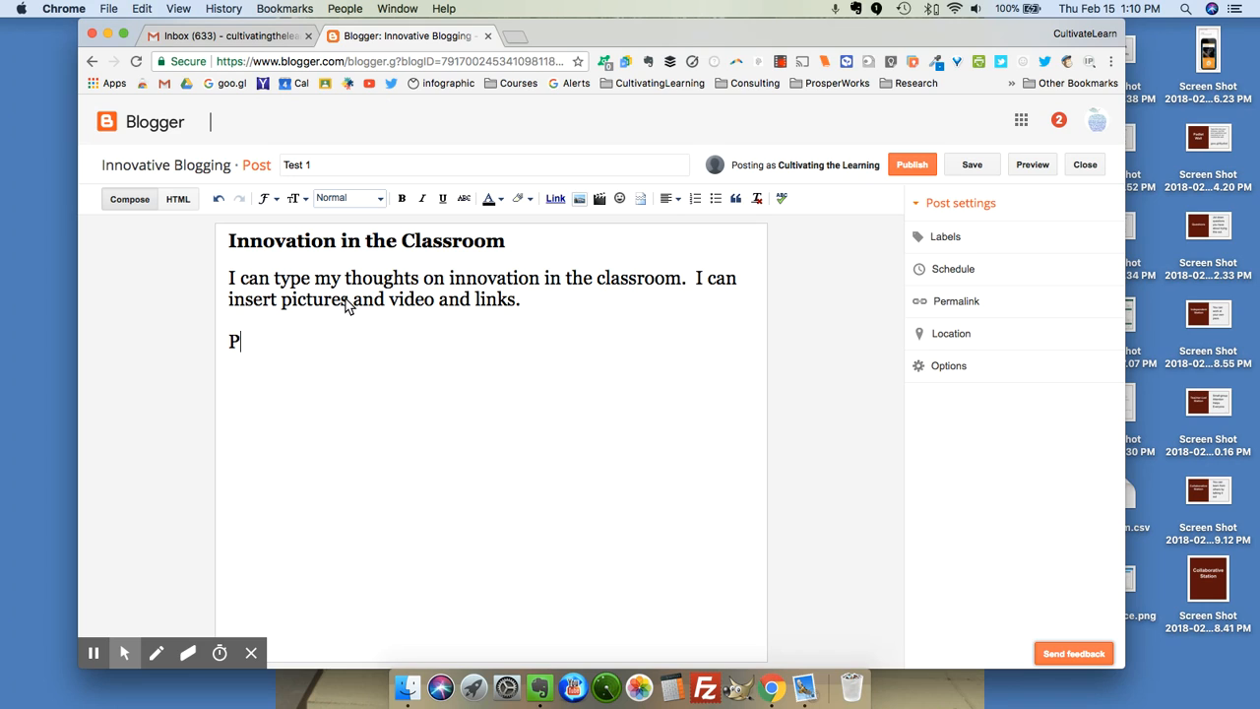
Add a separate line reading "Images" below the paragraph, leaving a blank line between them
{"action": "type", "text": "Imate"}
{"action": "key", "text": "BackSpace"}
{"action": "key", "text": "BackSpace"}
{"action": "type", "text": "ges"}
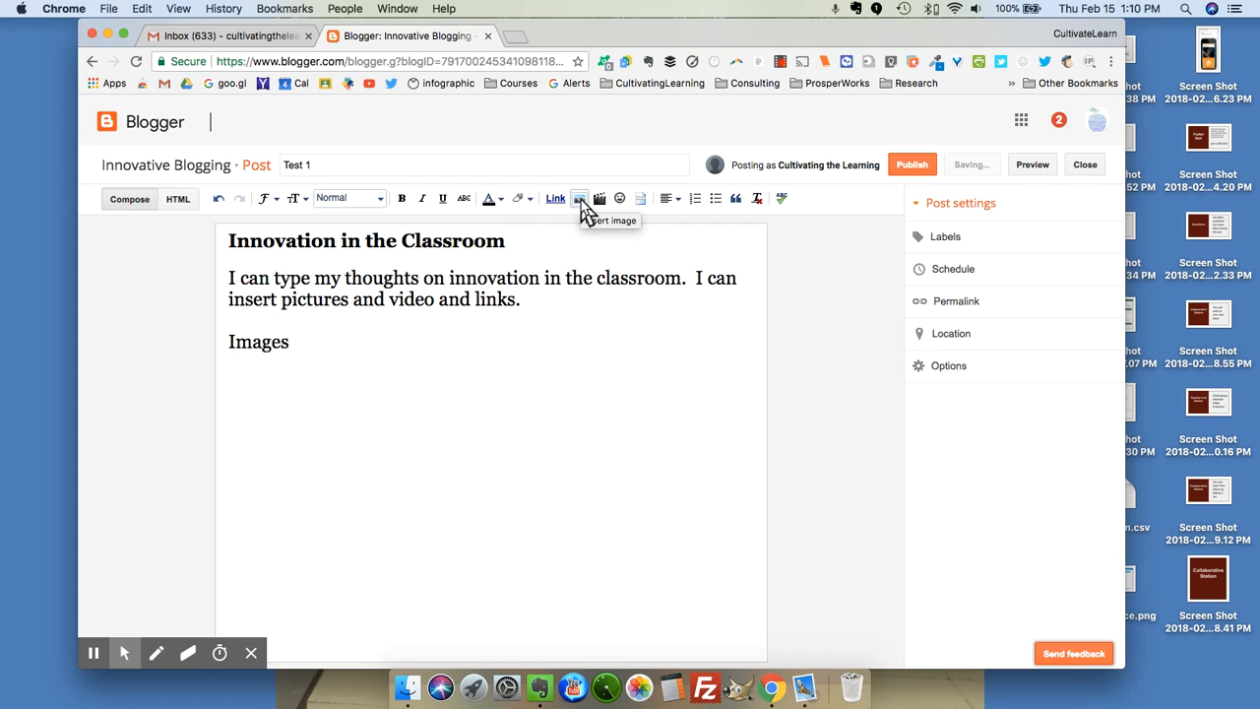
Start inserting an image and look through the albums available from Google Album Archive
{"action": "left_click", "coordinate": [580, 200]}
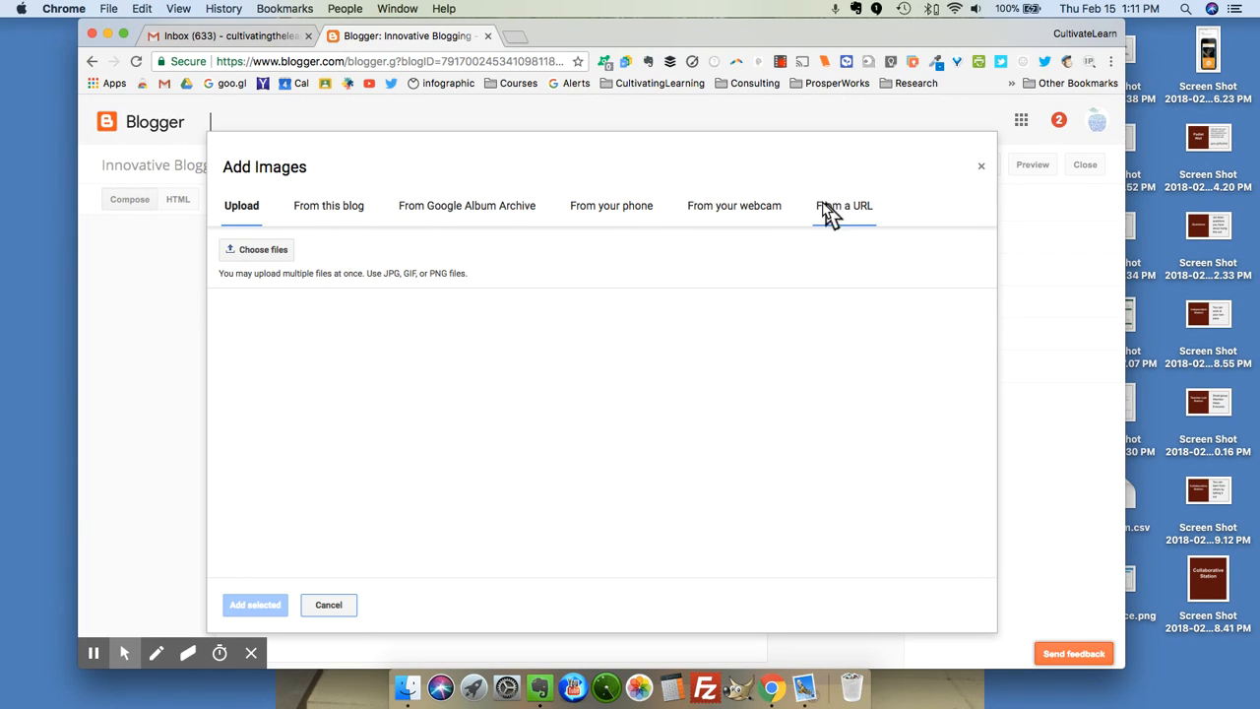
{"action": "left_click", "coordinate": [465, 212]}
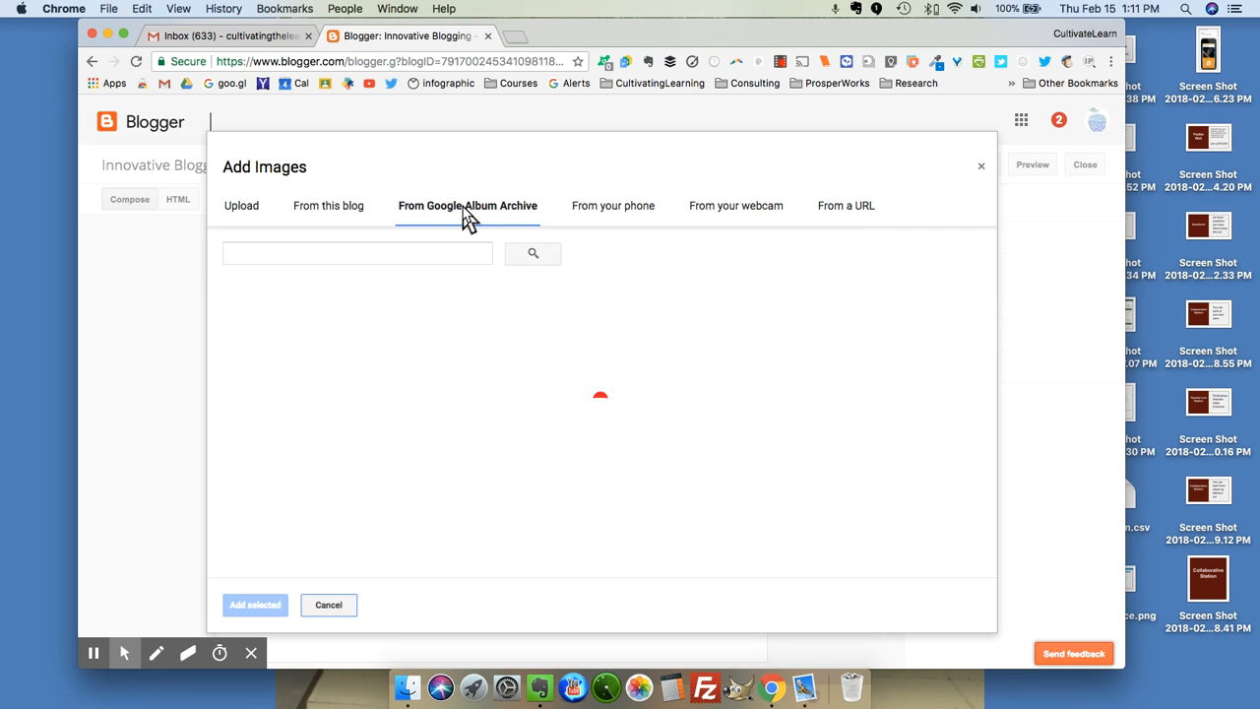
{"action": "scroll", "coordinate": [596, 407], "scroll_direction": "down", "scroll_amount": 3}
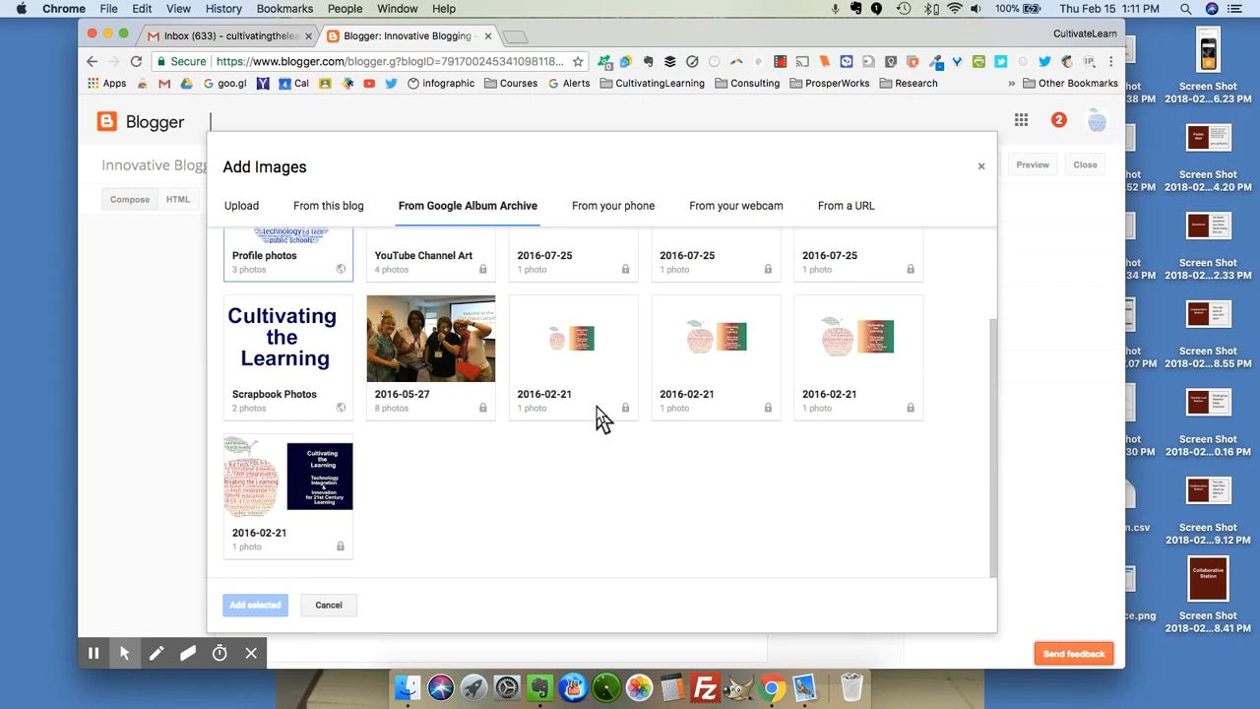
{"action": "scroll", "coordinate": [596, 406], "scroll_direction": "up", "scroll_amount": 3}
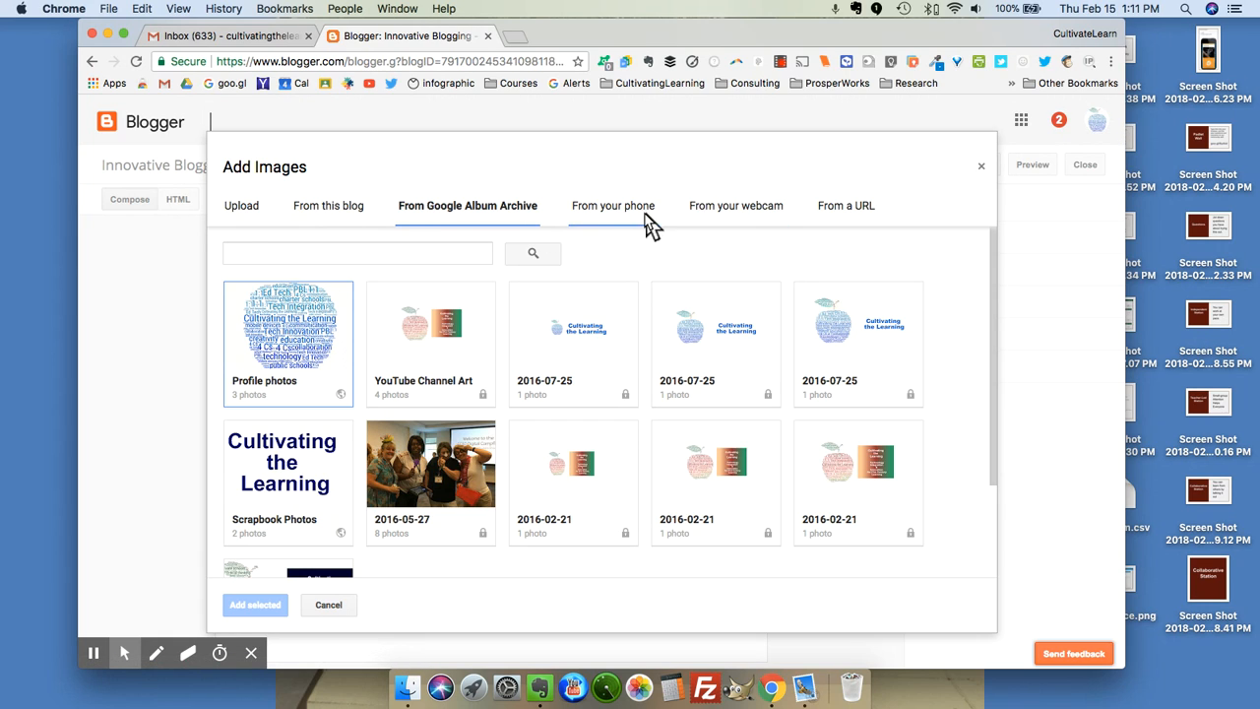
Switch to uploading an image from the computer and look through the Documents folder for a suitable file
{"action": "left_click", "coordinate": [243, 209]}
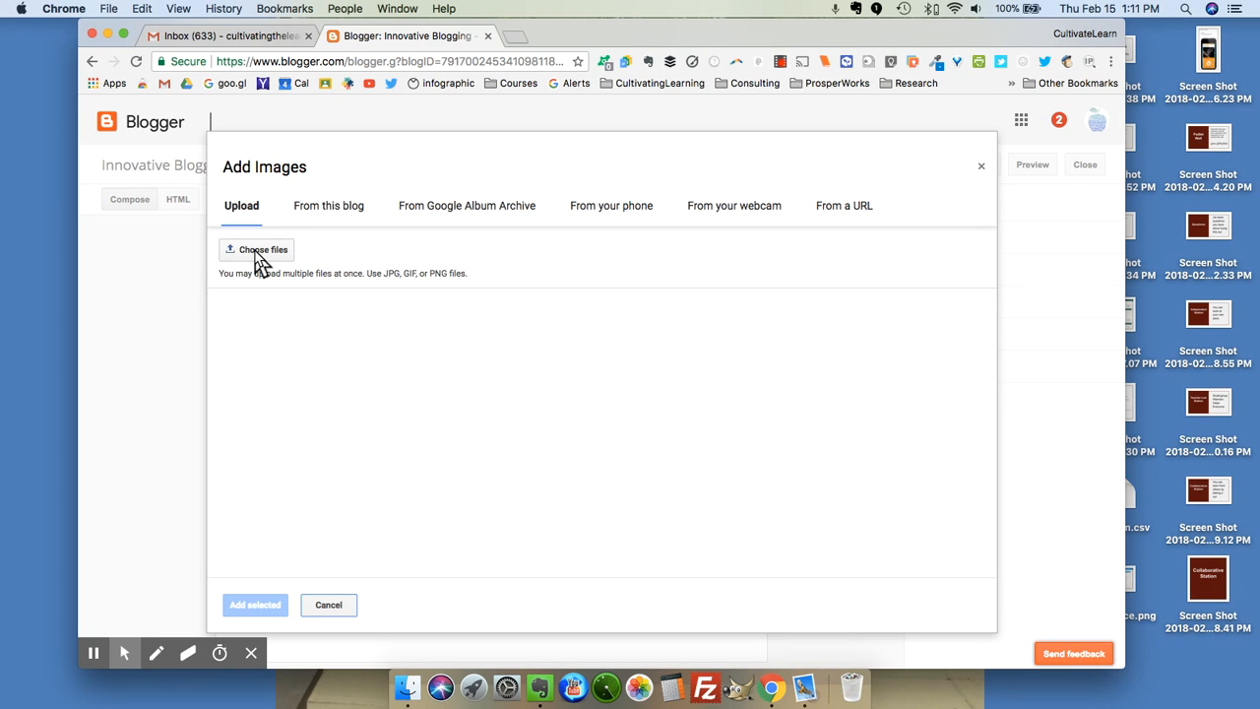
{"action": "left_click", "coordinate": [260, 252]}
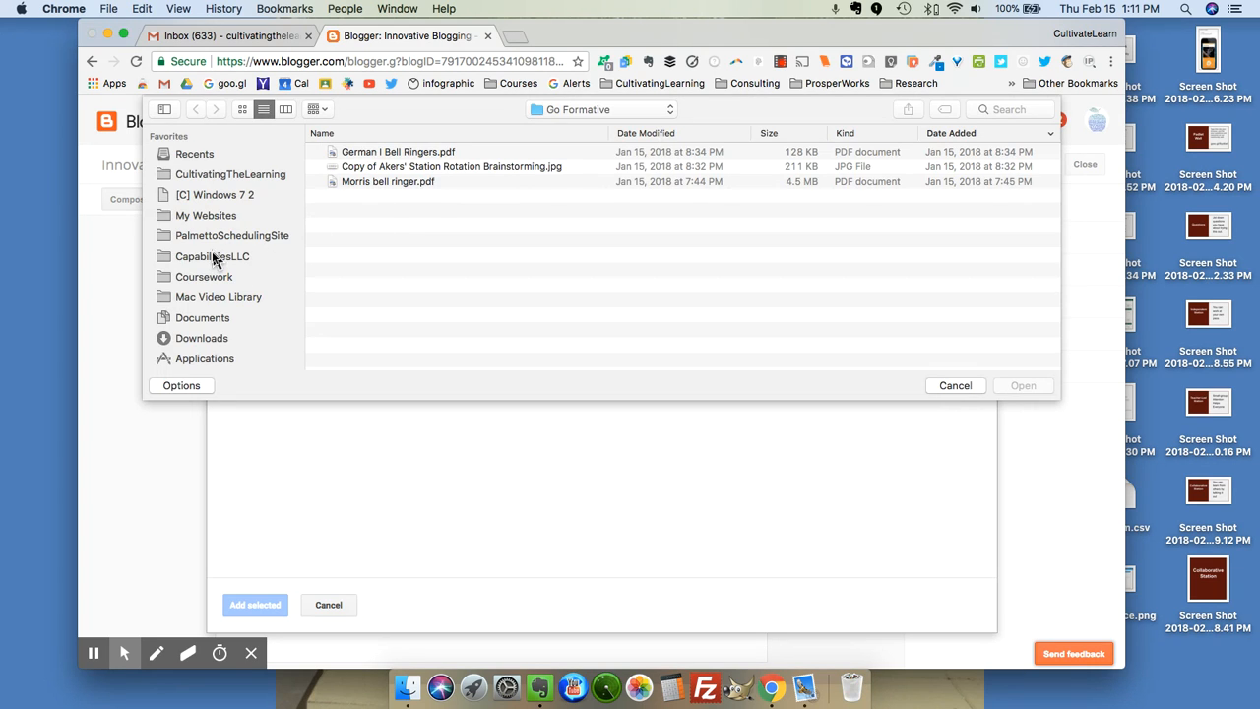
{"action": "left_click", "coordinate": [197, 320]}
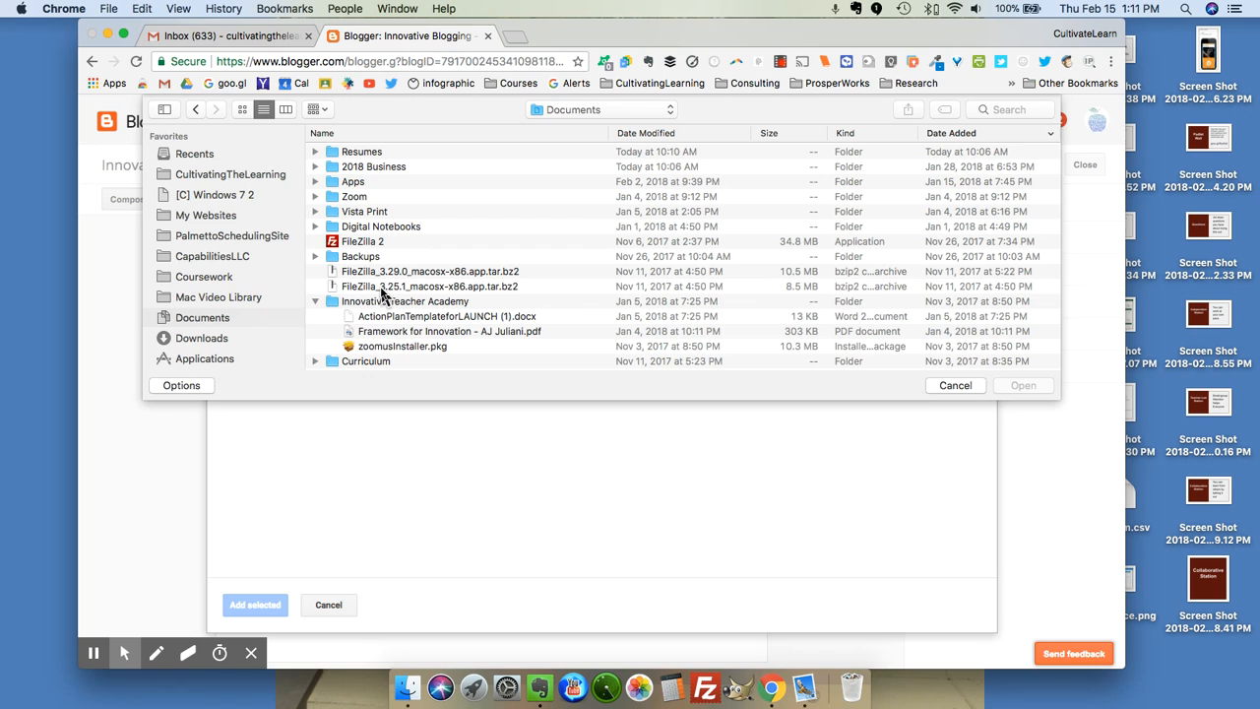
{"action": "scroll", "coordinate": [384, 296], "scroll_direction": "down", "scroll_amount": 2}
{"action": "scroll", "coordinate": [384, 296], "scroll_direction": "up", "scroll_amount": 1}
{"action": "scroll", "coordinate": [384, 296], "scroll_direction": "down", "scroll_amount": 8}
{"action": "scroll", "coordinate": [384, 296], "scroll_direction": "up", "scroll_amount": 2}
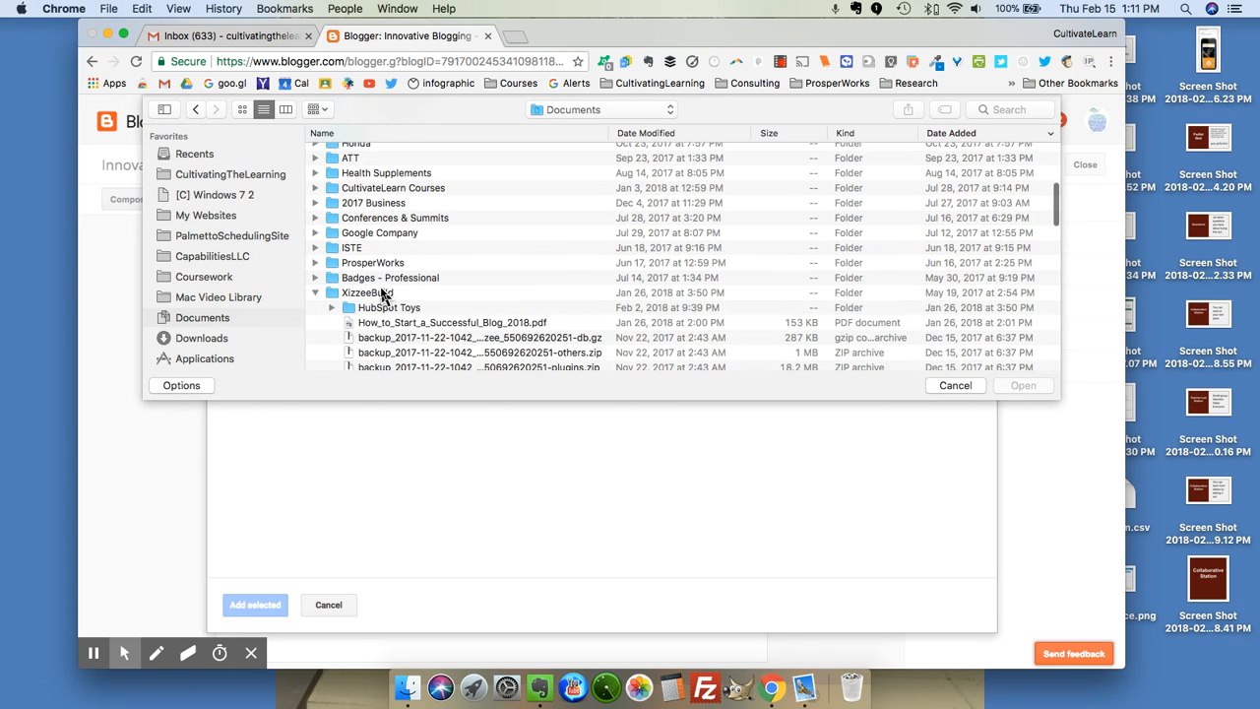
Upload "Screen Shot 2016-01-03 at 12.19.59 PM" from the CultivatingTheLearning folder and insert it into the post
{"action": "left_click", "coordinate": [190, 175]}
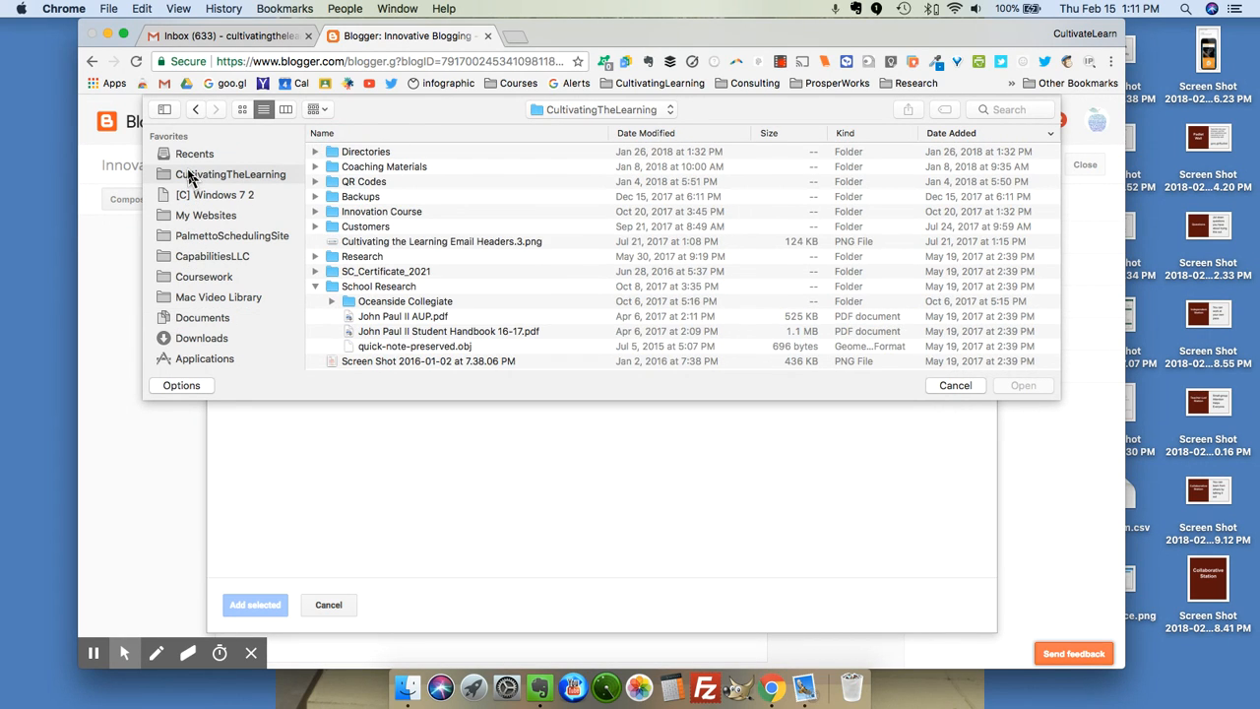
{"action": "scroll", "coordinate": [403, 335], "scroll_direction": "down", "scroll_amount": 5}
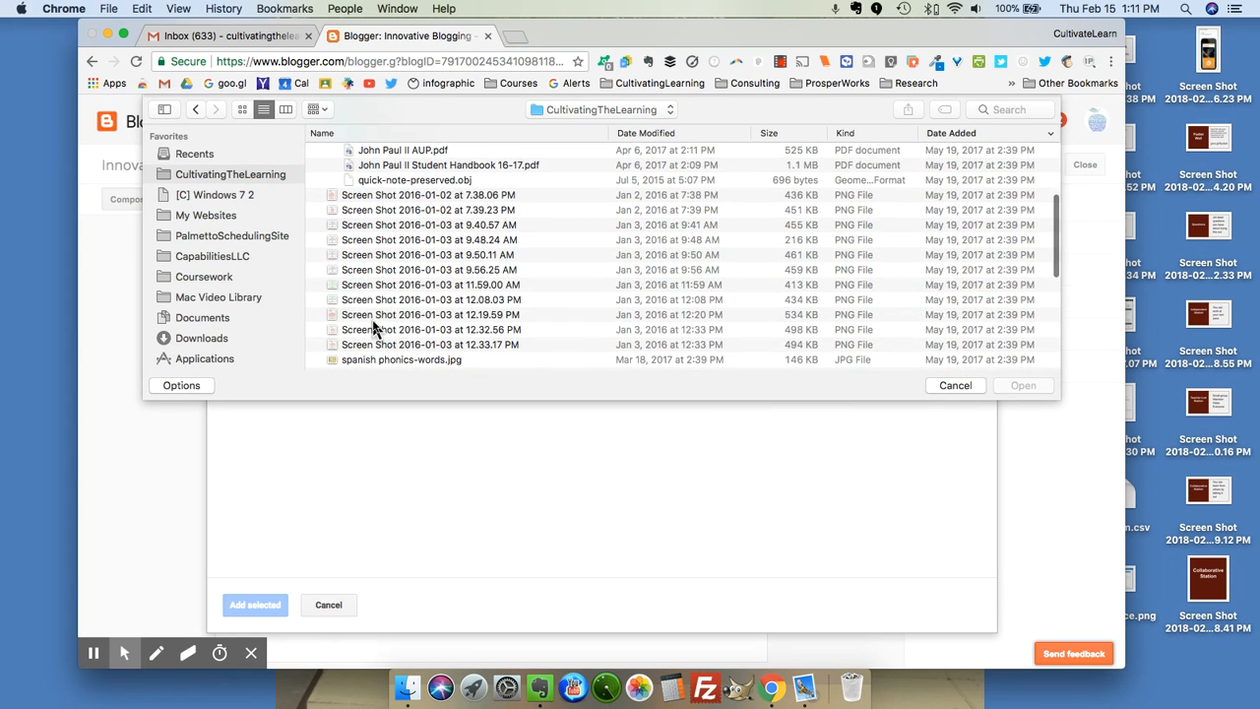
{"action": "left_click", "coordinate": [360, 317]}
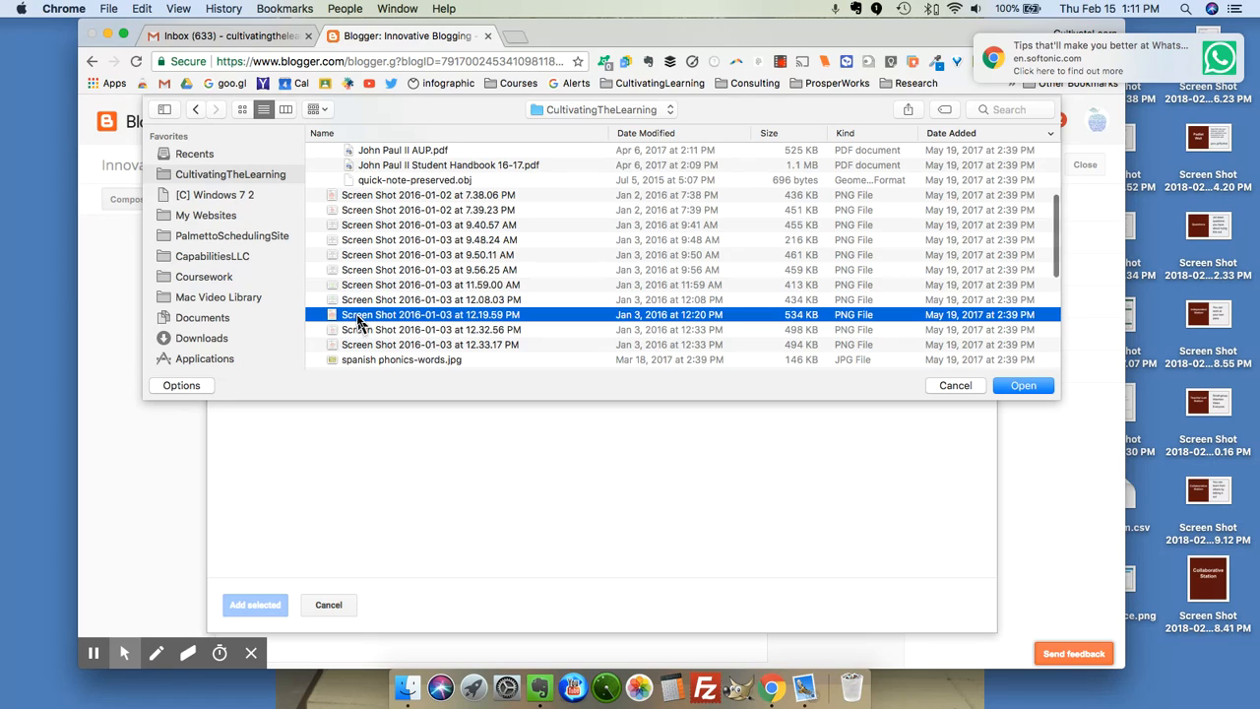
{"action": "double_click", "coordinate": [361, 317]}
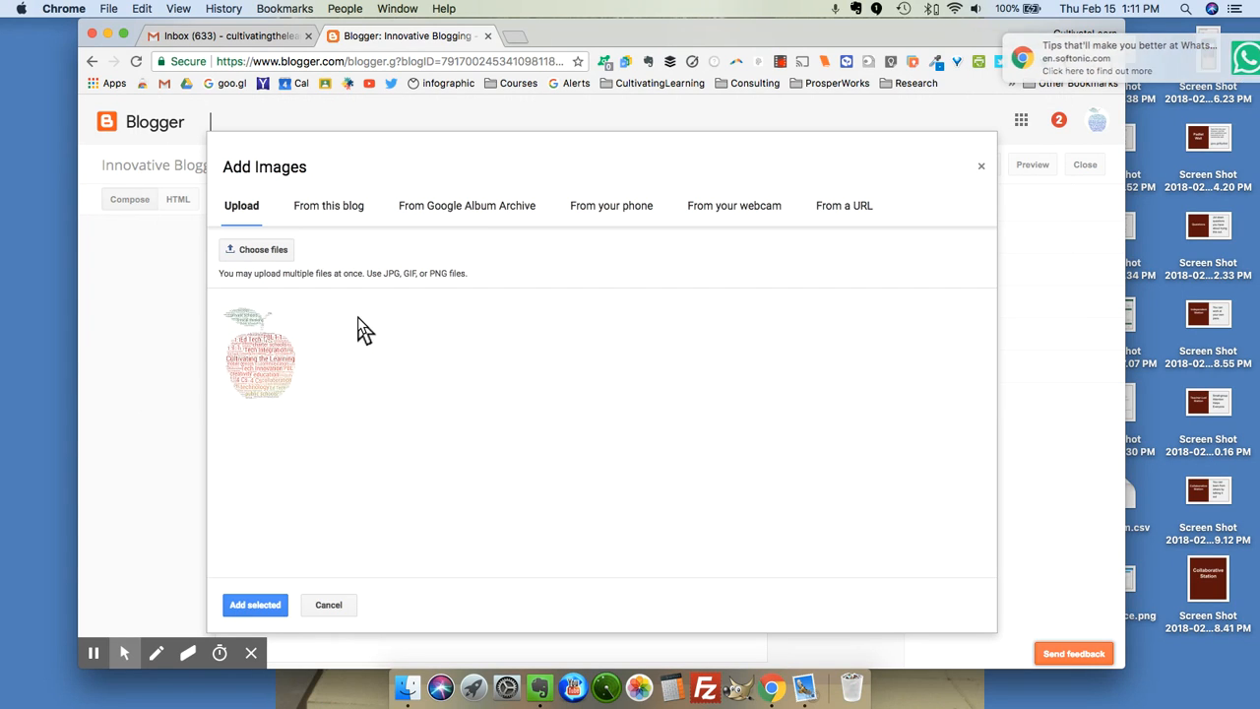
{"action": "left_click", "coordinate": [254, 606]}
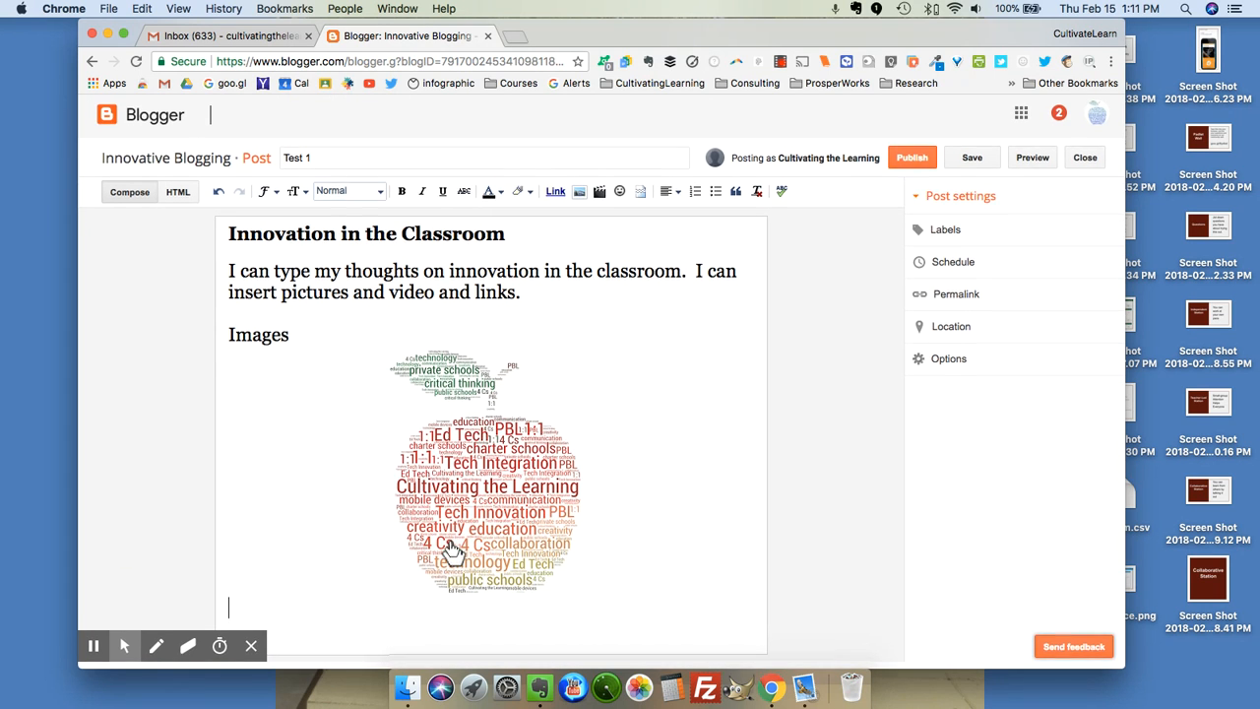
Add a line reading "video" below the inserted image and begin a new line under it
{"action": "left_click", "coordinate": [275, 609]}
{"action": "type", "text": "video"}
{"action": "key", "text": "Return"}
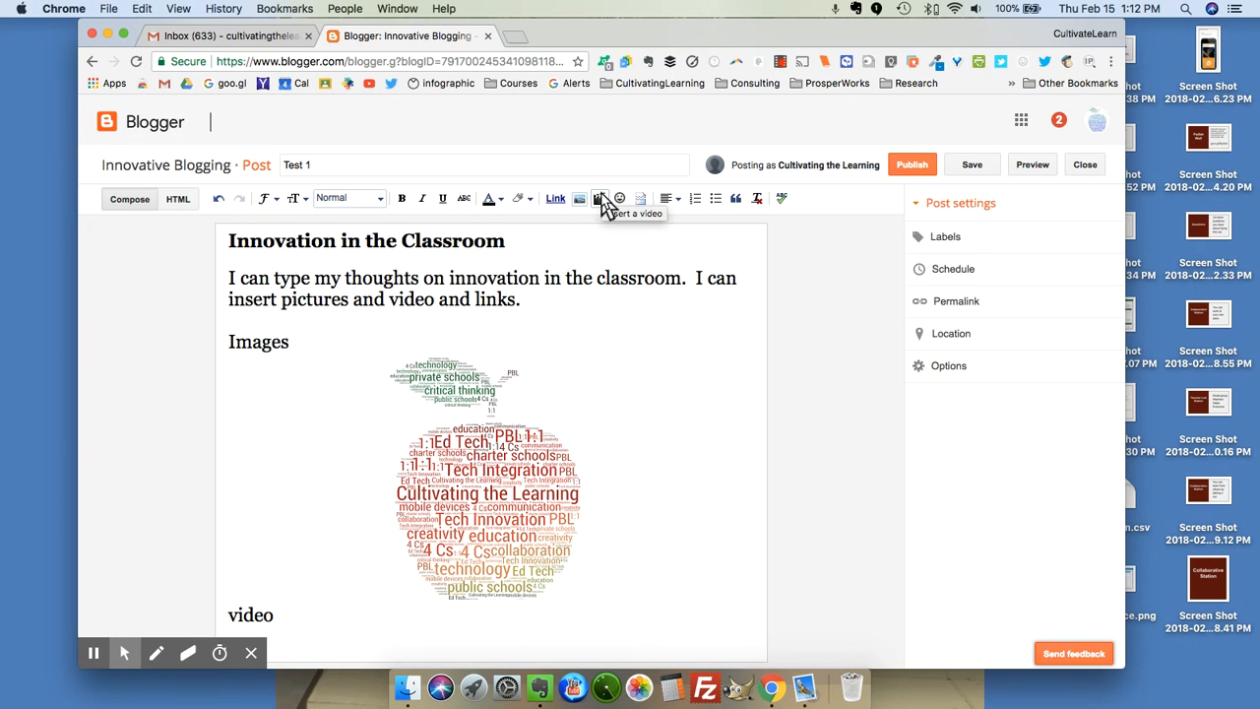
Insert the YouTube video "Feb 15, 2018 12:59 PM" under the "video" line, finding it through its copied YouTube URL
{"action": "left_click", "coordinate": [602, 203]}
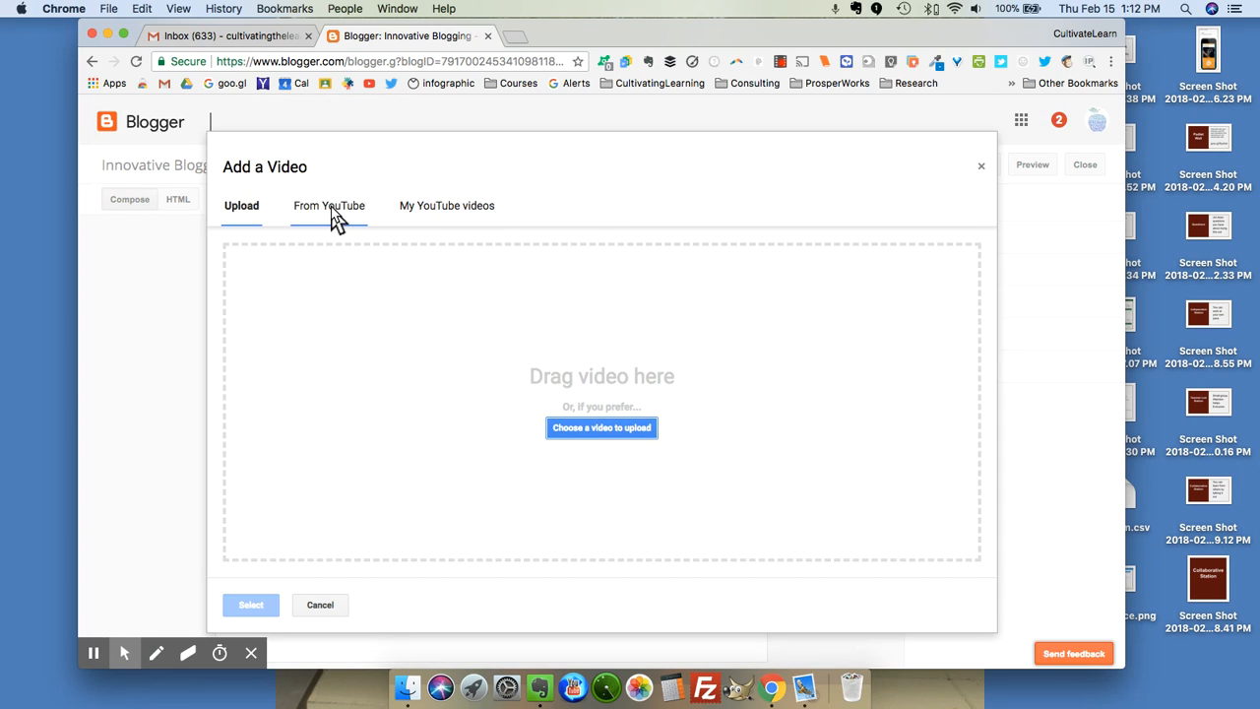
{"action": "left_click", "coordinate": [332, 209]}
{"action": "left_click", "coordinate": [337, 257]}
{"action": "key", "text": "super+v"}
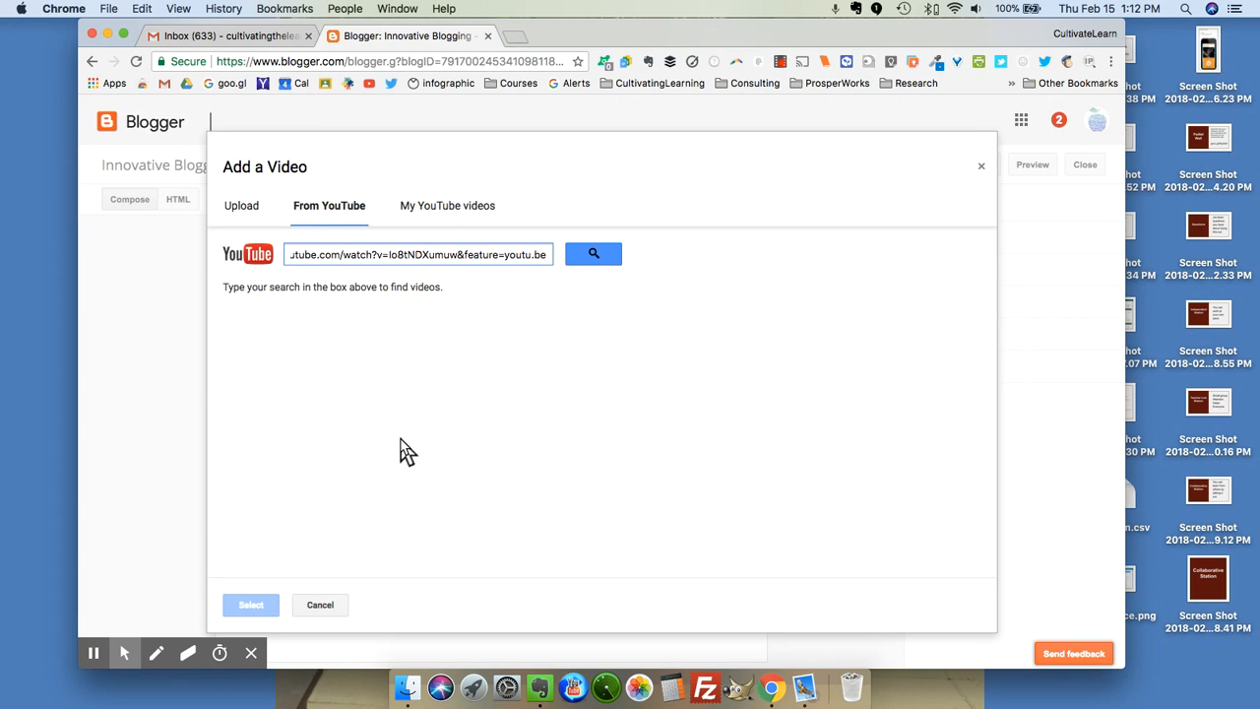
{"action": "left_click", "coordinate": [590, 258]}
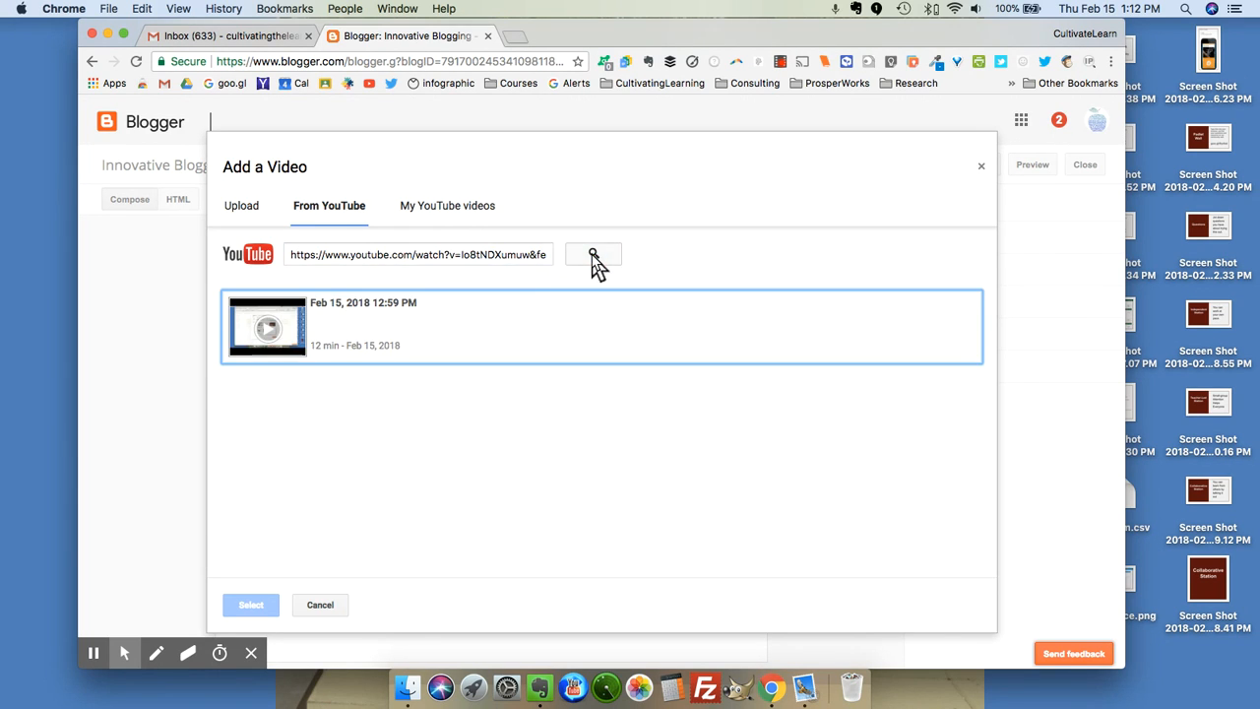
{"action": "left_click", "coordinate": [274, 333]}
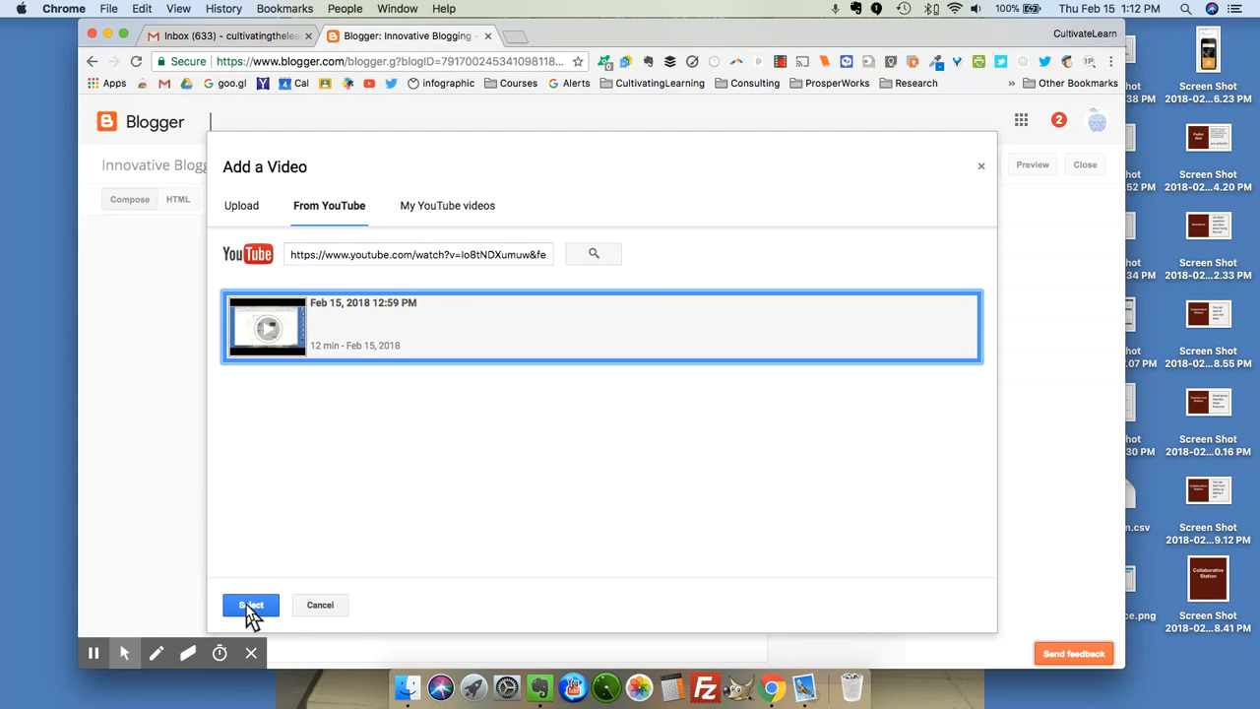
{"action": "left_click", "coordinate": [250, 607]}
{"action": "scroll", "coordinate": [361, 415], "scroll_direction": "down", "scroll_amount": 4}
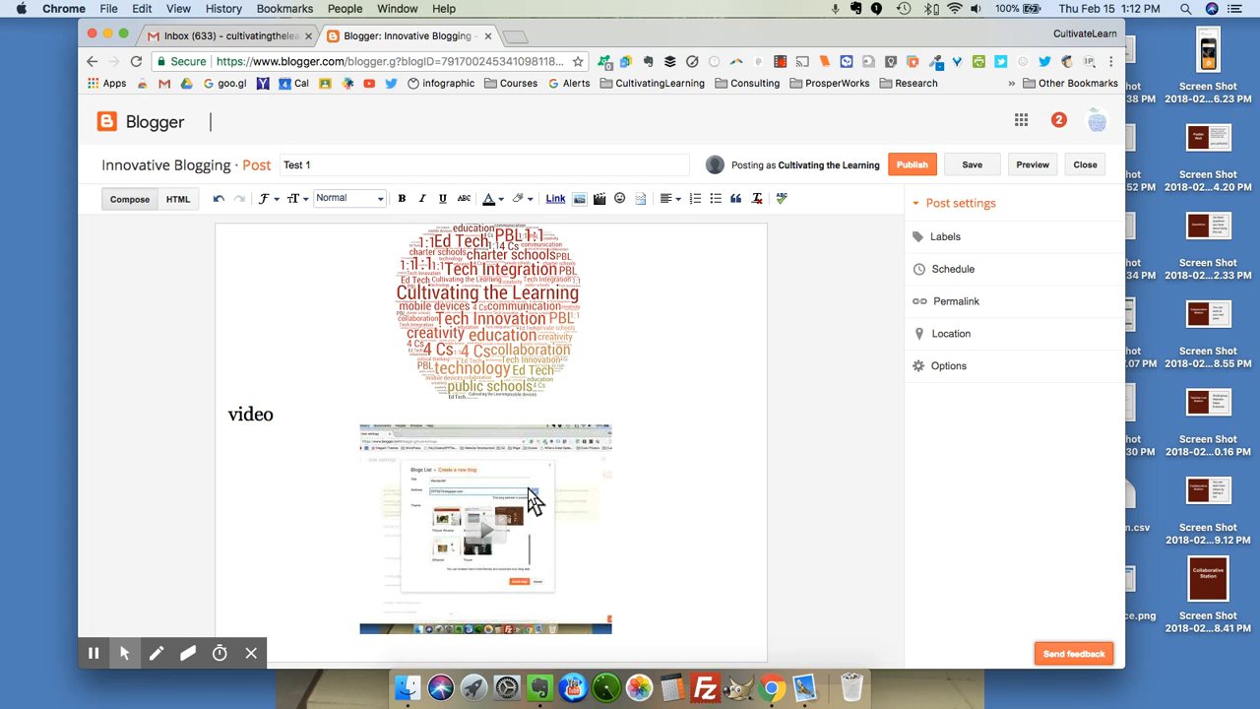
{"action": "scroll", "coordinate": [527, 478], "scroll_direction": "down", "scroll_amount": 1}
{"action": "left_click", "coordinate": [600, 199]}
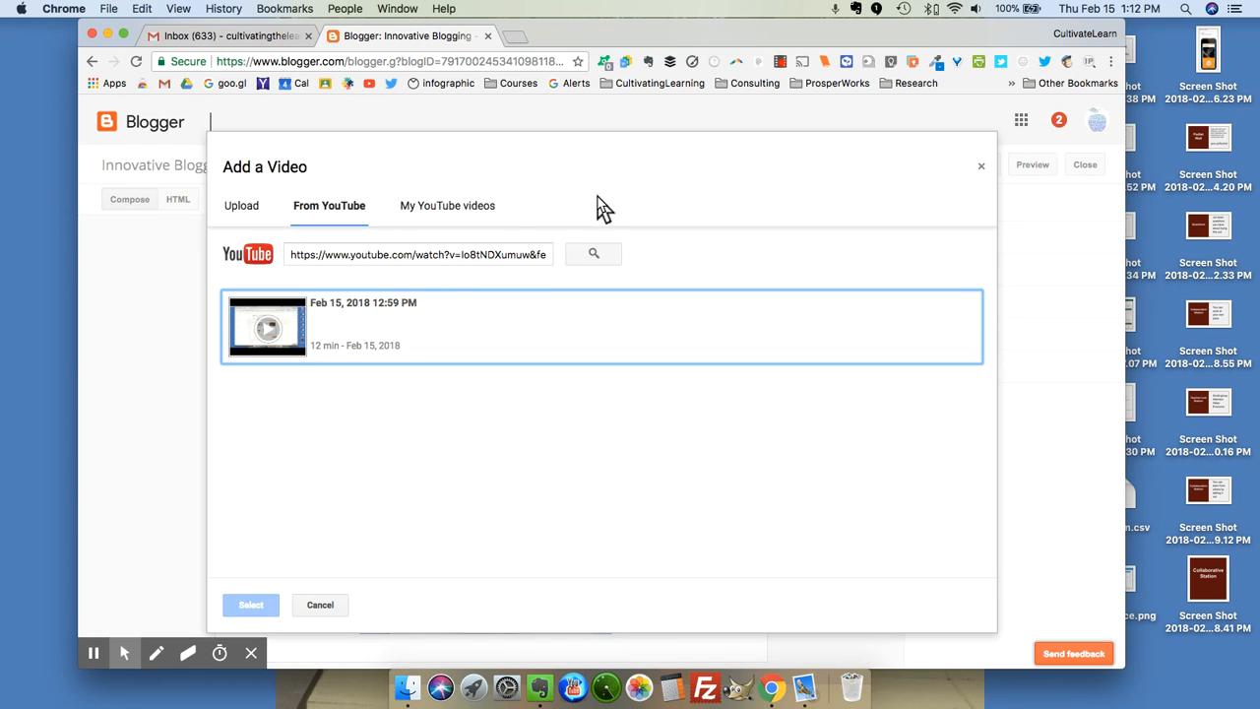
{"action": "left_click", "coordinate": [236, 211]}
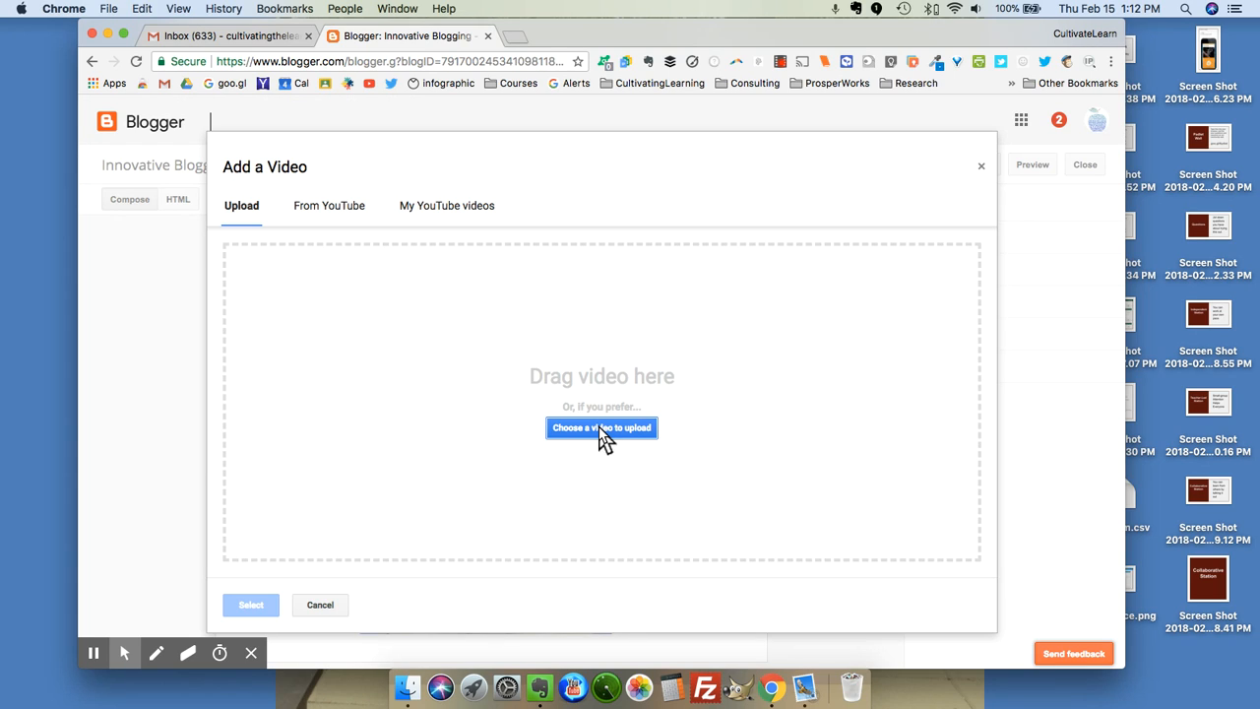
{"action": "left_click", "coordinate": [982, 169]}
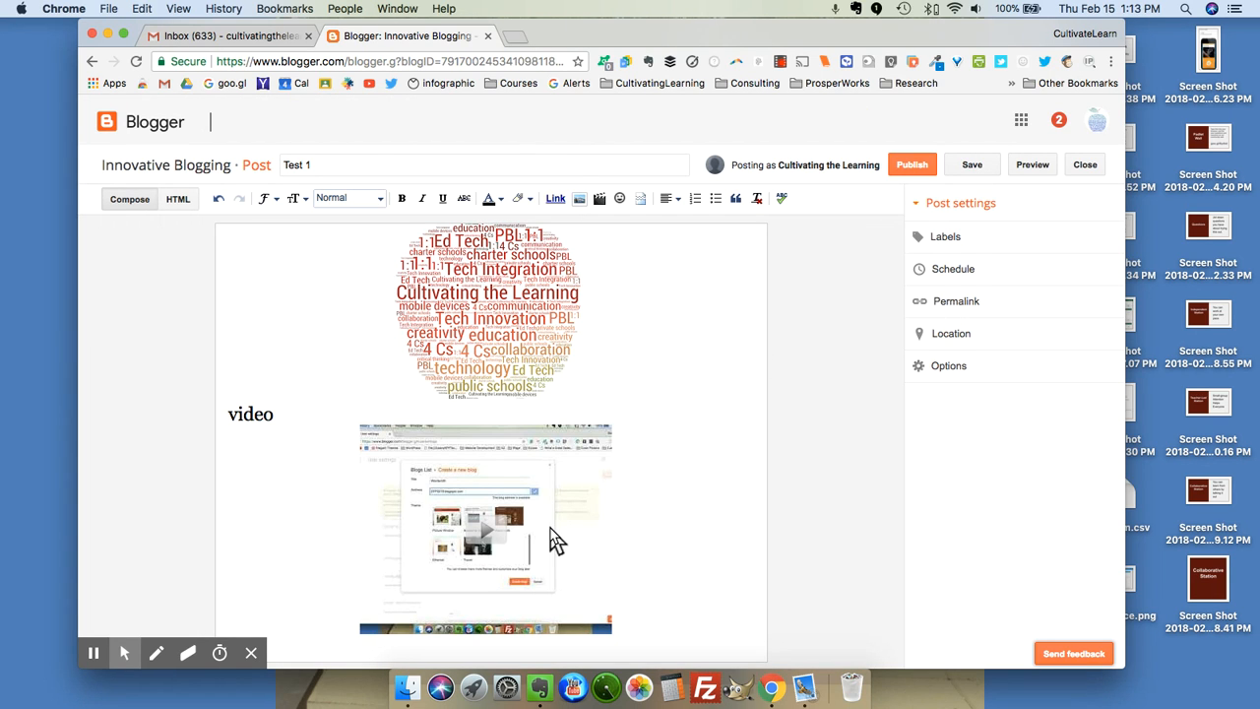
Start a new line below the inserted video and set its alignment to left
{"action": "left_click", "coordinate": [665, 541]}
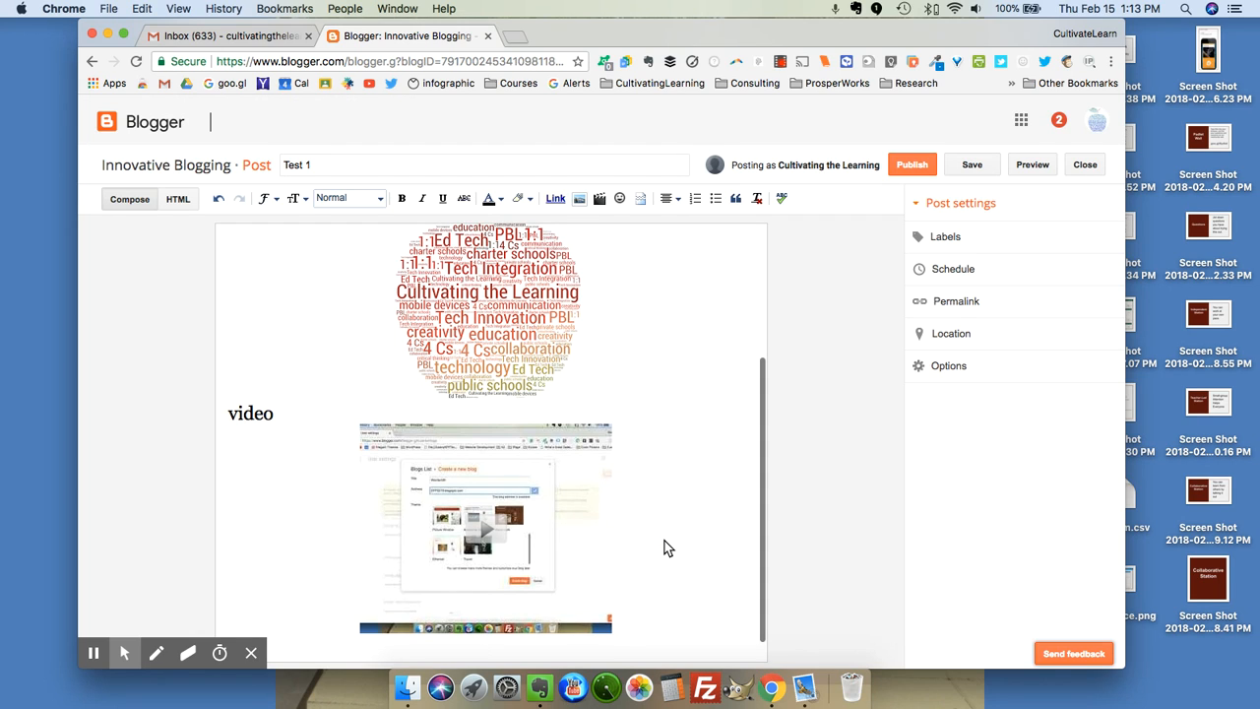
{"action": "scroll", "coordinate": [665, 541], "scroll_direction": "down", "scroll_amount": 1}
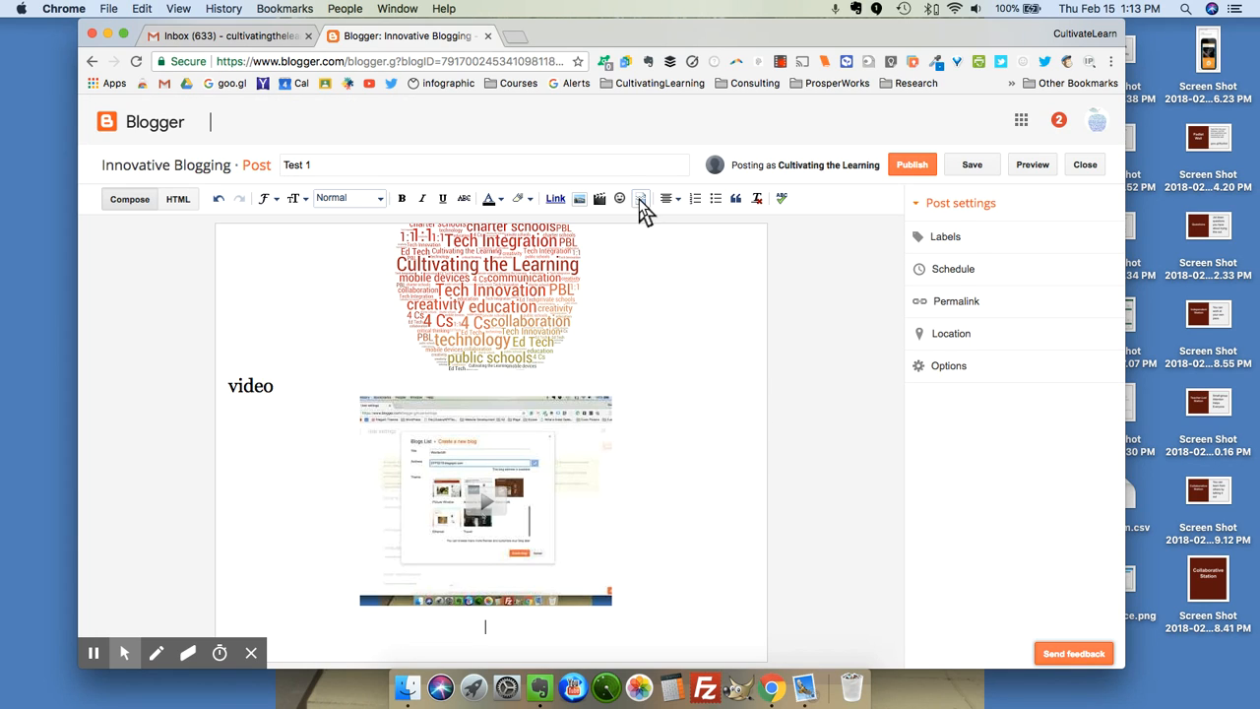
{"action": "scroll", "coordinate": [554, 577], "scroll_direction": "up", "scroll_amount": 5}
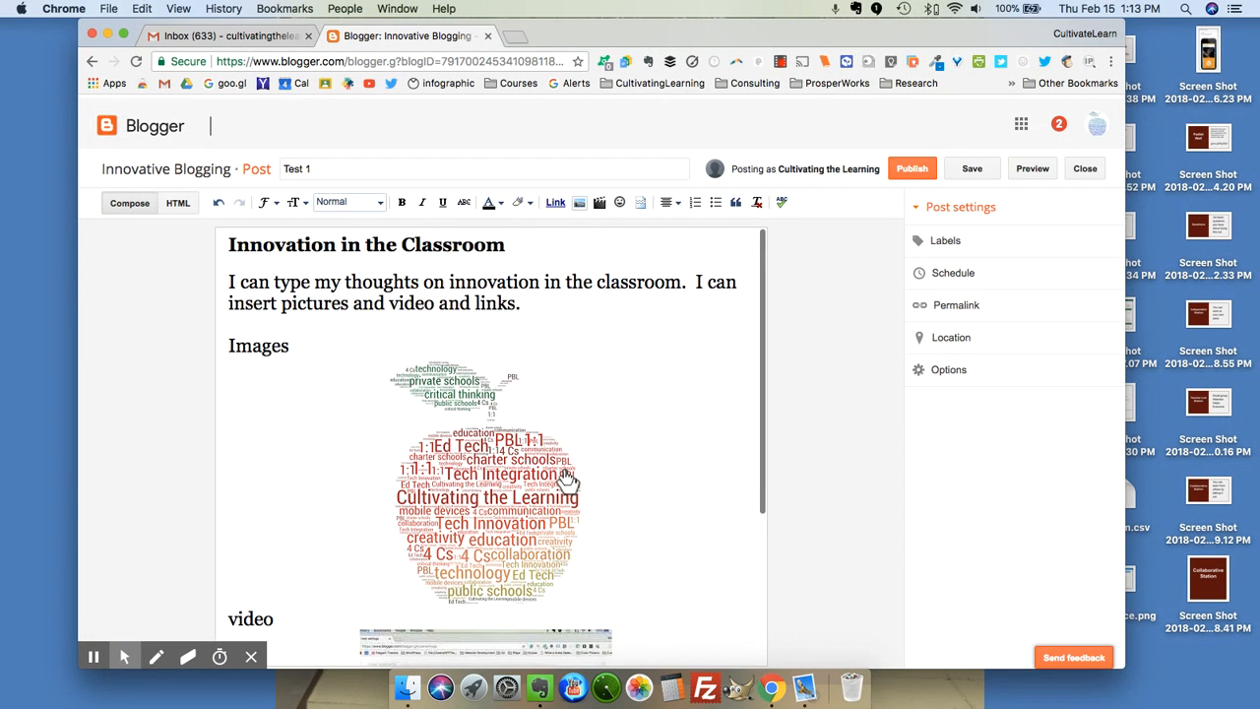
{"action": "scroll", "coordinate": [582, 394], "scroll_direction": "down", "scroll_amount": 5}
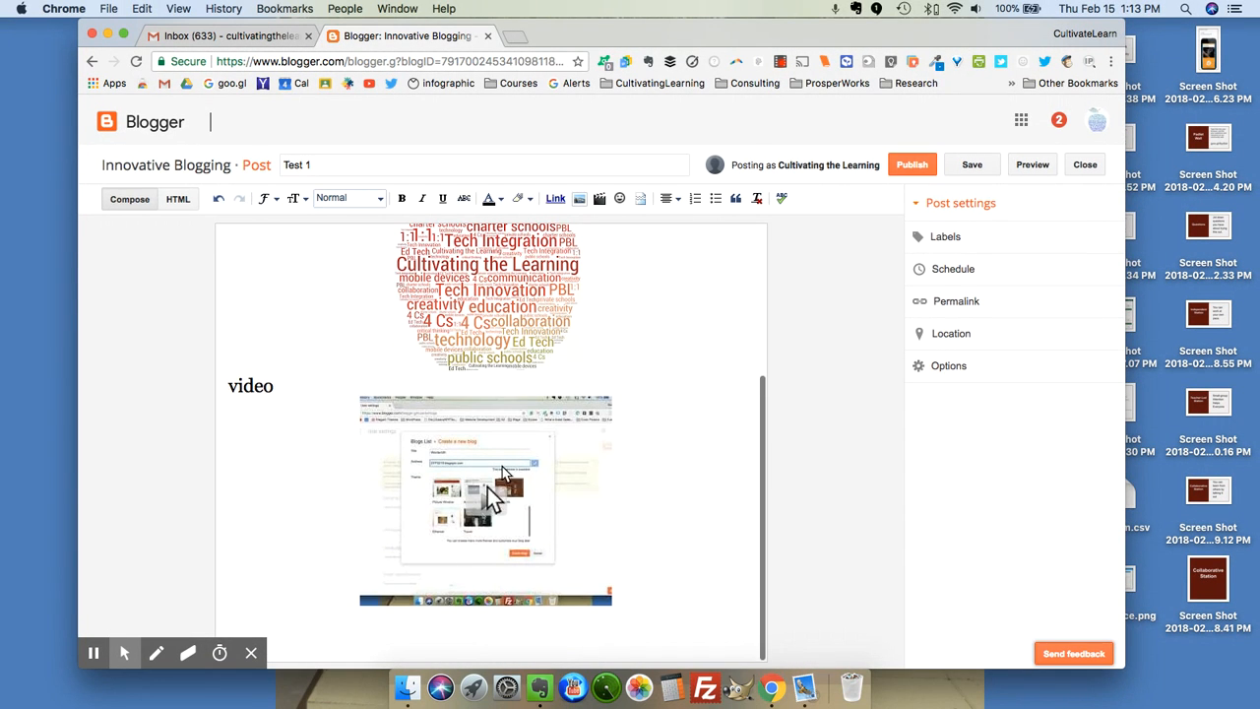
{"action": "key", "text": "Return"}
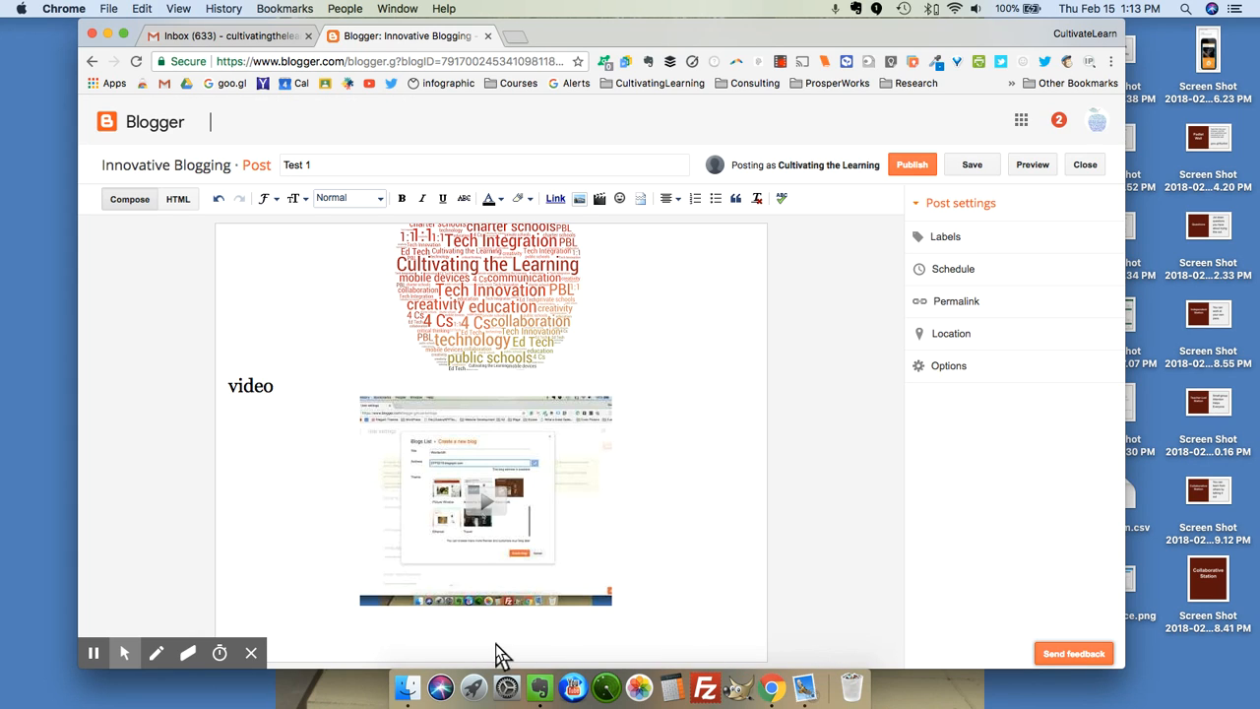
{"action": "left_click", "coordinate": [668, 200]}
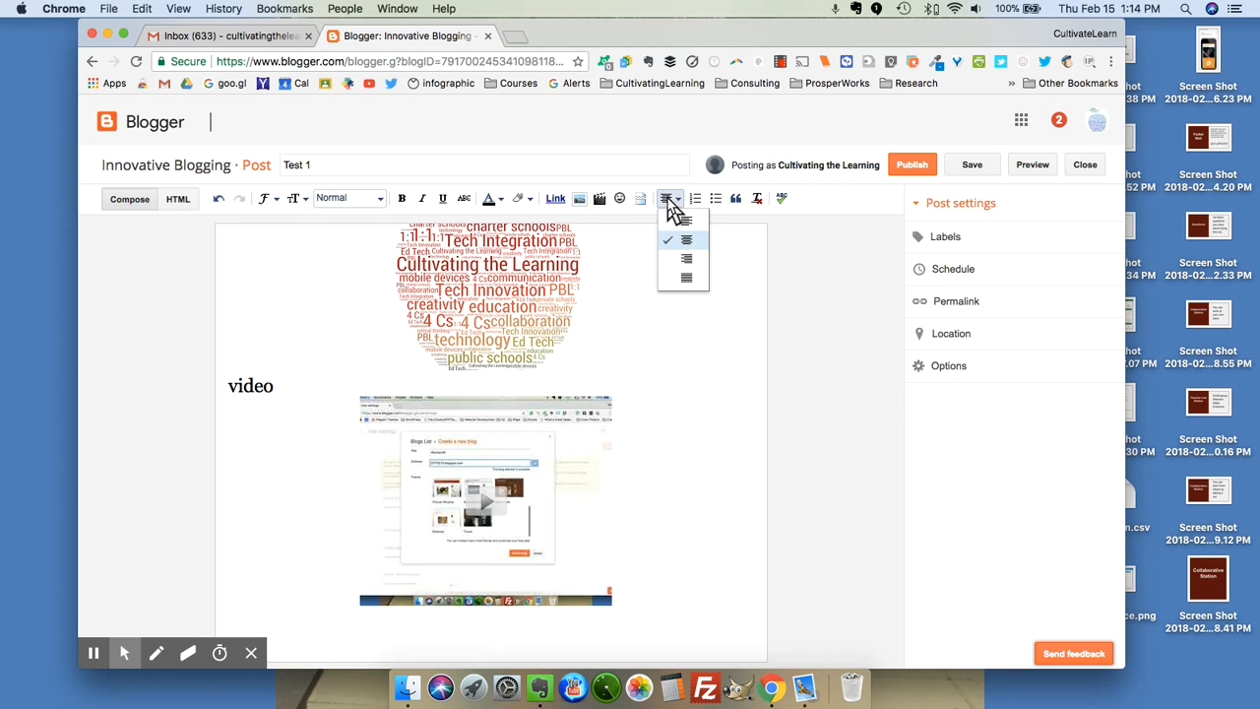
{"action": "left_click", "coordinate": [675, 225]}
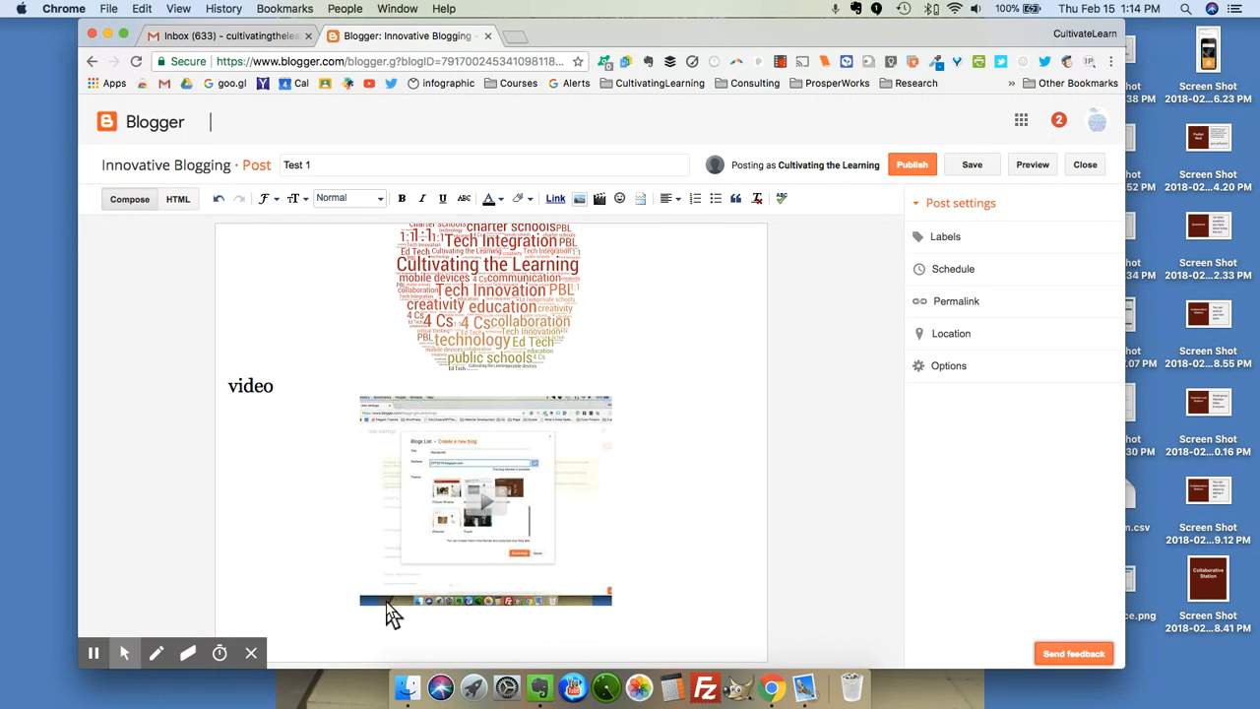
Write the sentence "This is the Quizlet that helped me pass the vocab test." below the video
{"action": "scroll", "coordinate": [324, 653], "scroll_direction": "down", "scroll_amount": 1}
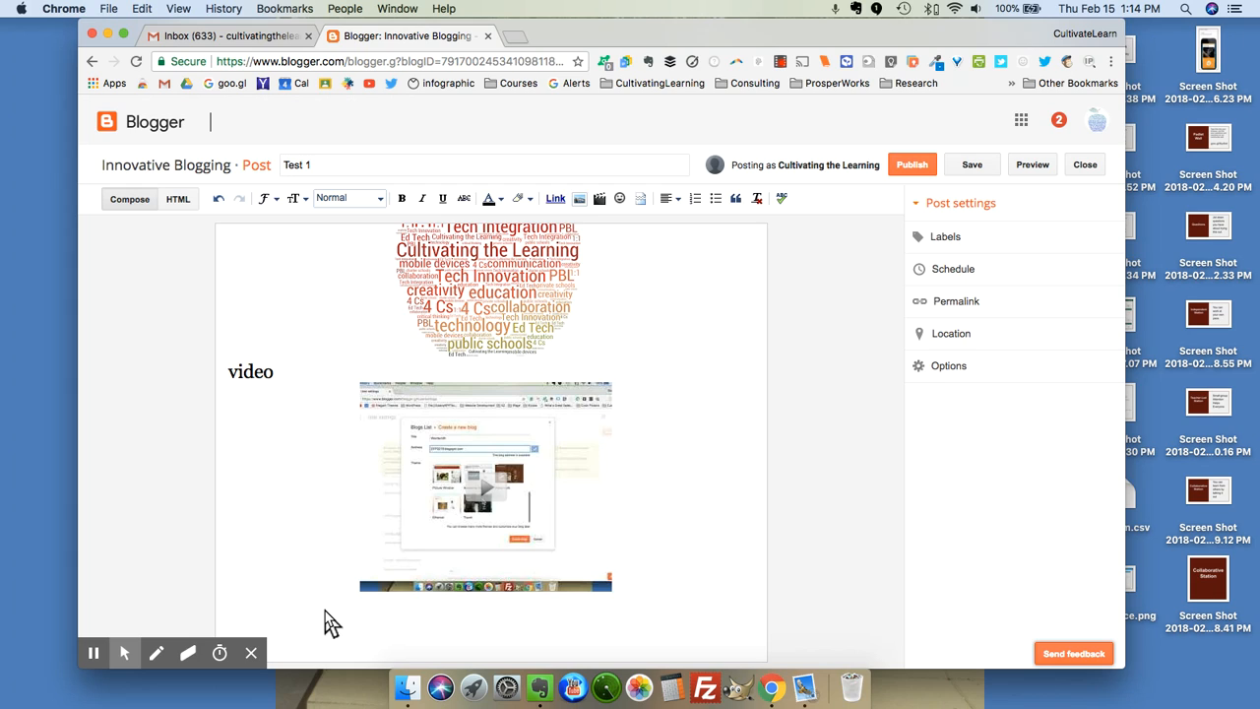
{"action": "type", "text": "This is my"}
{"action": "key", "text": "BackSpace"}
{"action": "key", "text": "BackSpace"}
{"action": "type", "text": "the Quizlet that helped me pass "}
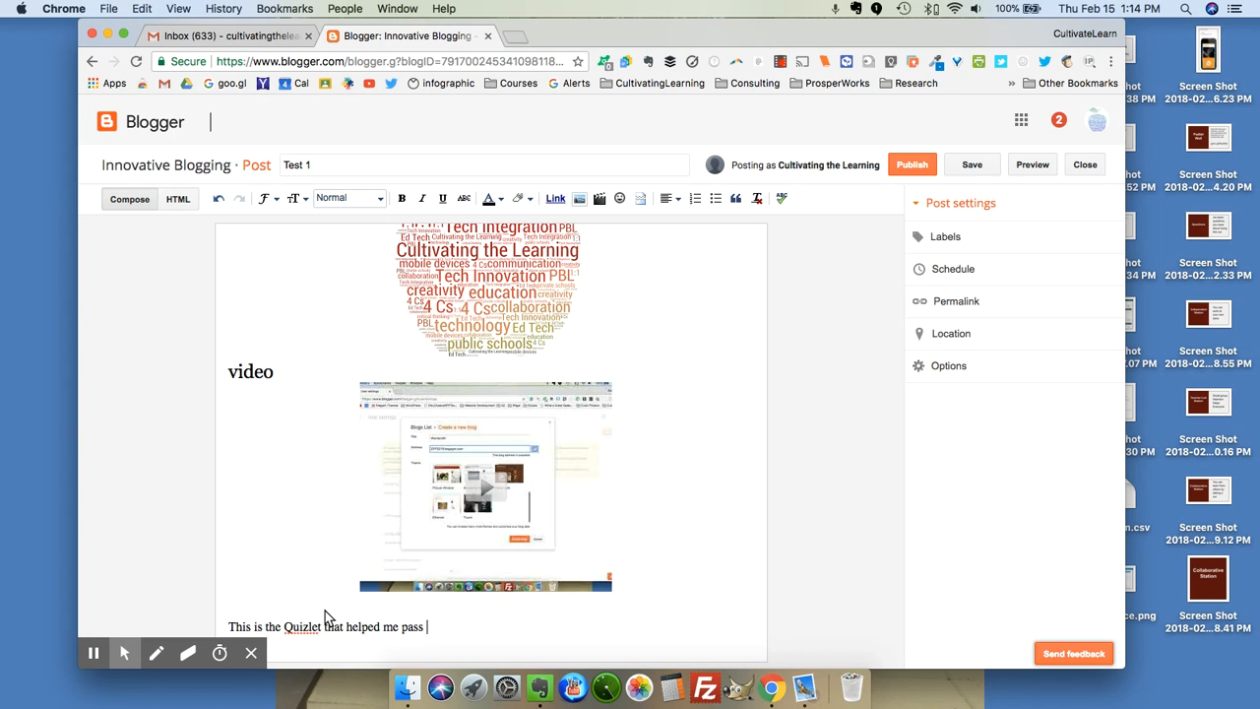
{"action": "type", "text": "the vocab test."}
{"action": "double_click", "coordinate": [303, 627]}
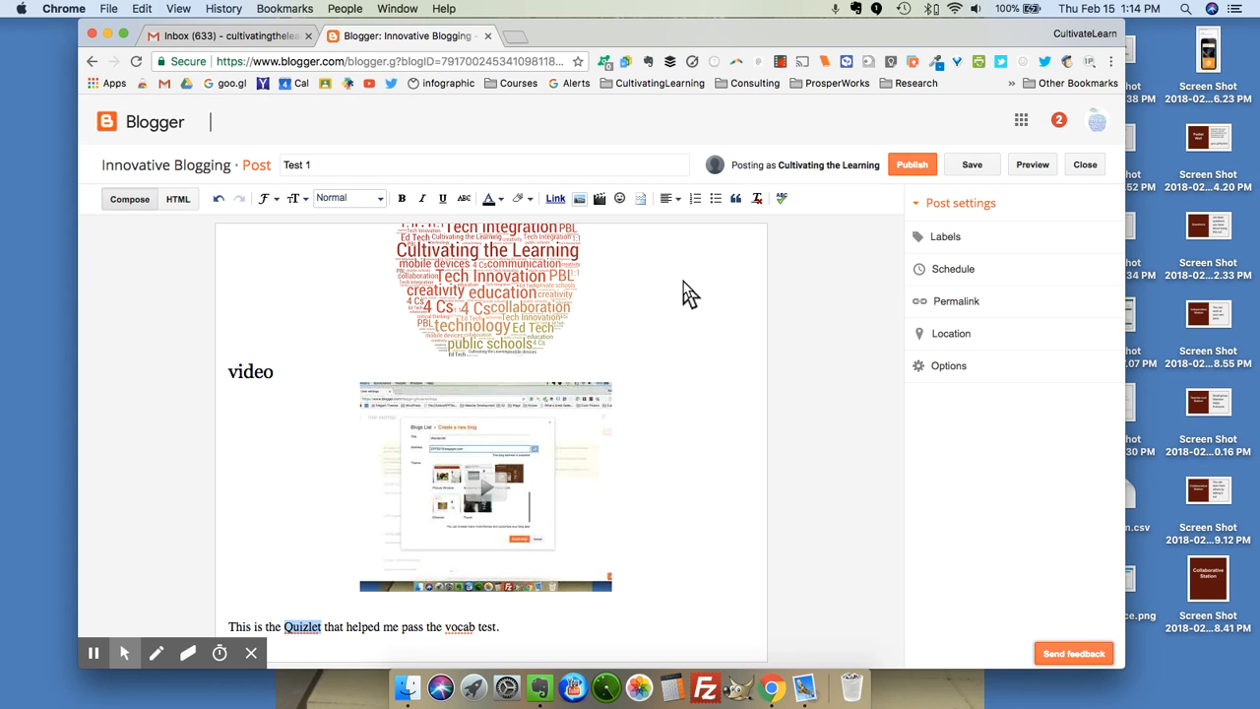
{"action": "left_click", "coordinate": [556, 203]}
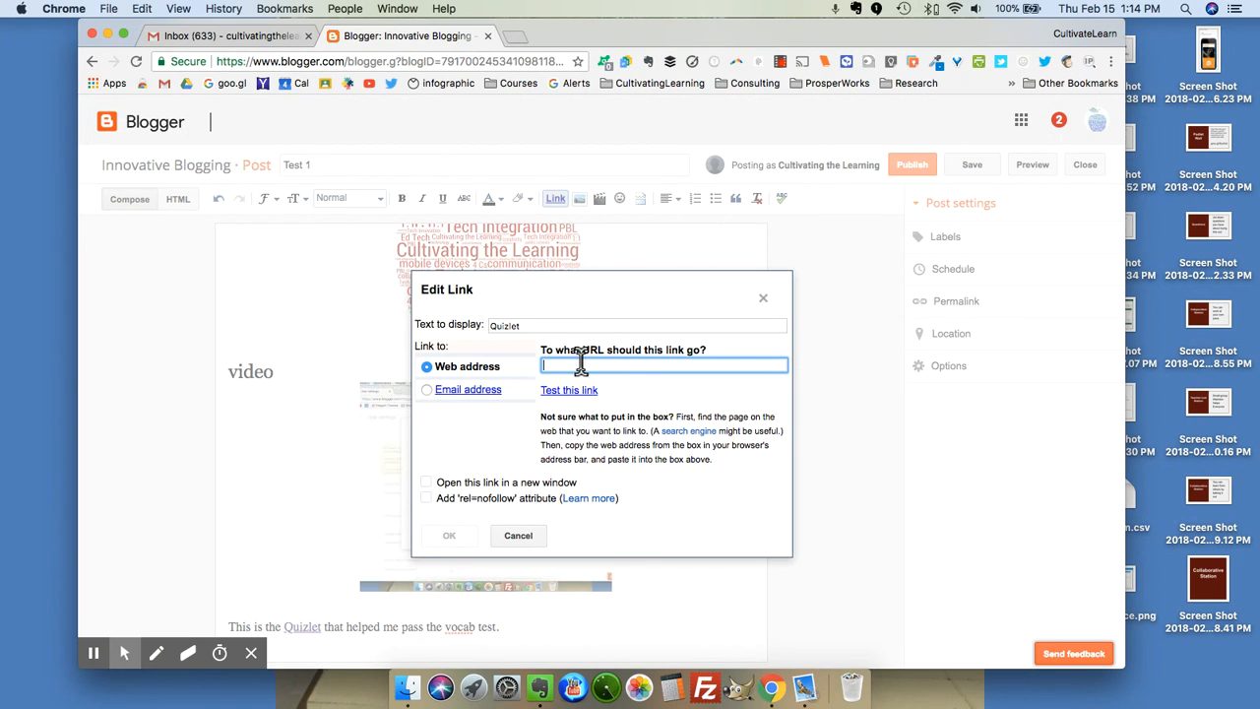
{"action": "type", "text": "ht"}
{"action": "key", "text": "BackSpace"}
{"action": "key", "text": "BackSpace"}
{"action": "type", "text": "http://"}
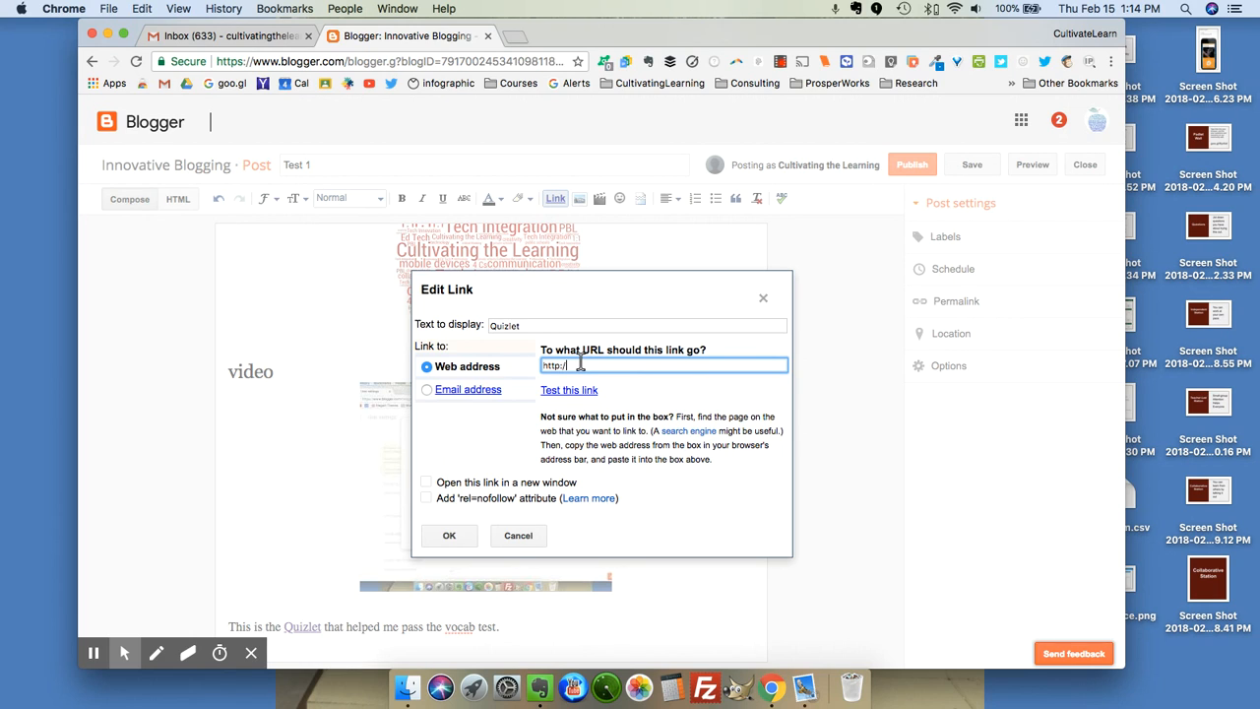
{"action": "type", "text": "quizlte"}
{"action": "key", "text": "BackSpace"}
{"action": "key", "text": "BackSpace"}
{"action": "type", "text": "et.com"}
{"action": "key", "text": "BackSpace"}
{"action": "key", "text": "BackSpace"}
{"action": "key", "text": "BackSpace"}
{"action": "key", "text": "BackSpace"}
{"action": "key", "text": "BackSpace"}
{"action": "type", "text": "let.com"}
{"action": "left_click", "coordinate": [448, 535]}
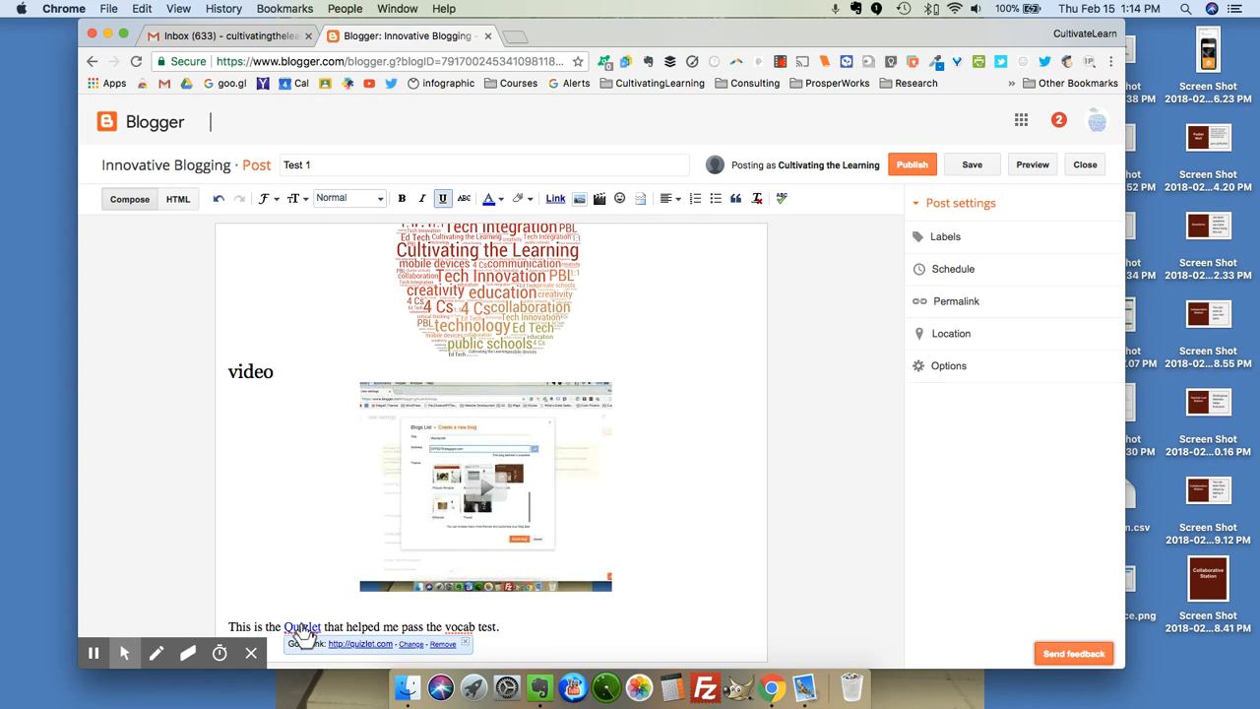
{"action": "left_click", "coordinate": [537, 627]}
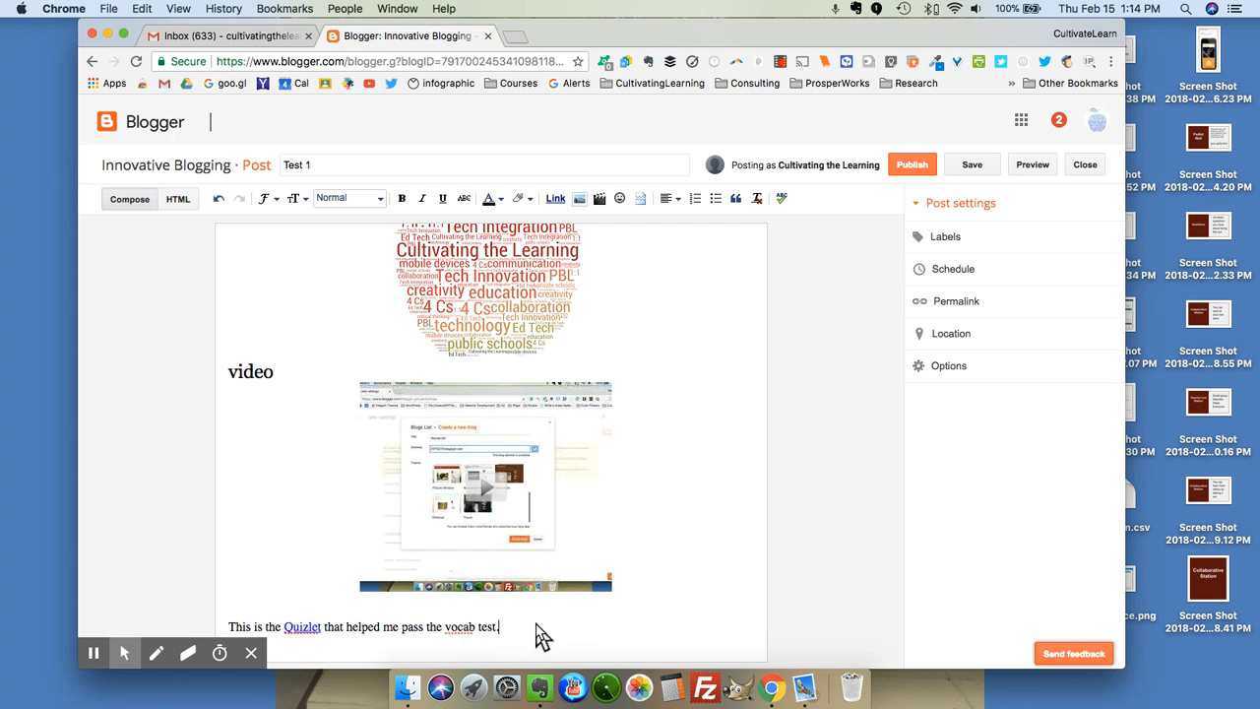
Add a block quote reading "This is a quote from my favorite comic." below the Quizlet sentence and begin a new line after it
{"action": "scroll", "coordinate": [636, 523], "scroll_direction": "down", "scroll_amount": 1}
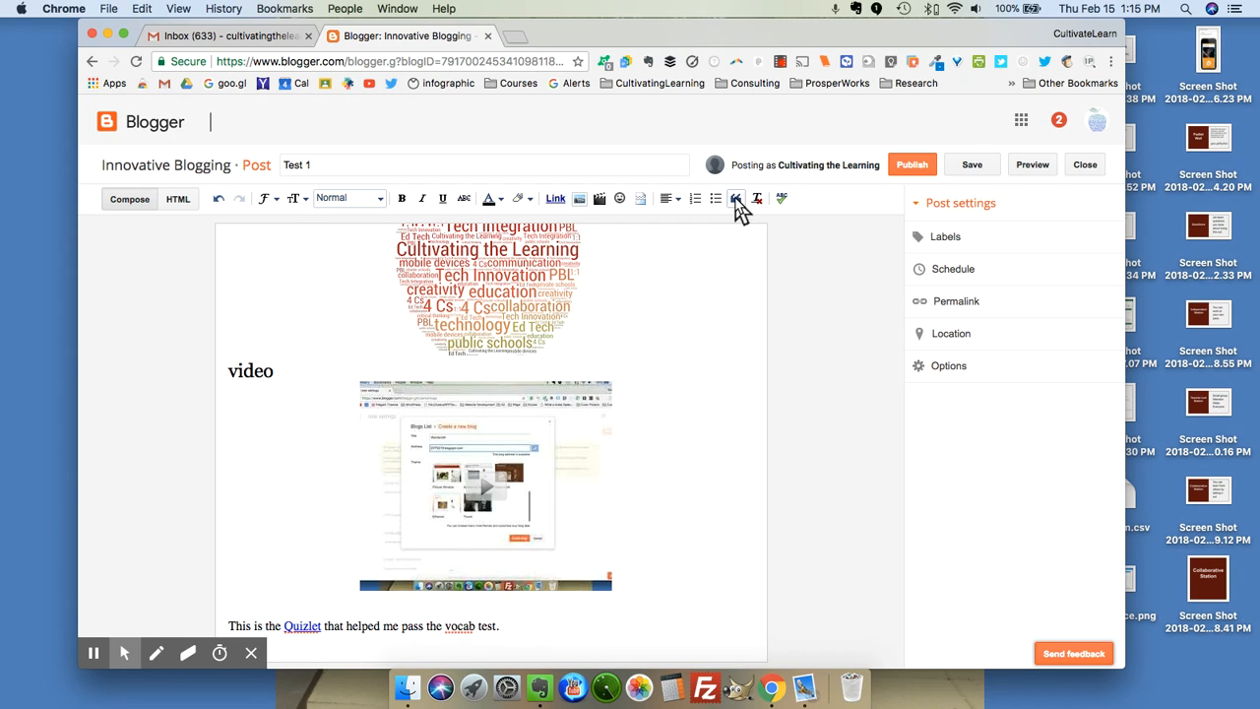
{"action": "scroll", "coordinate": [723, 411], "scroll_direction": "down", "scroll_amount": 3}
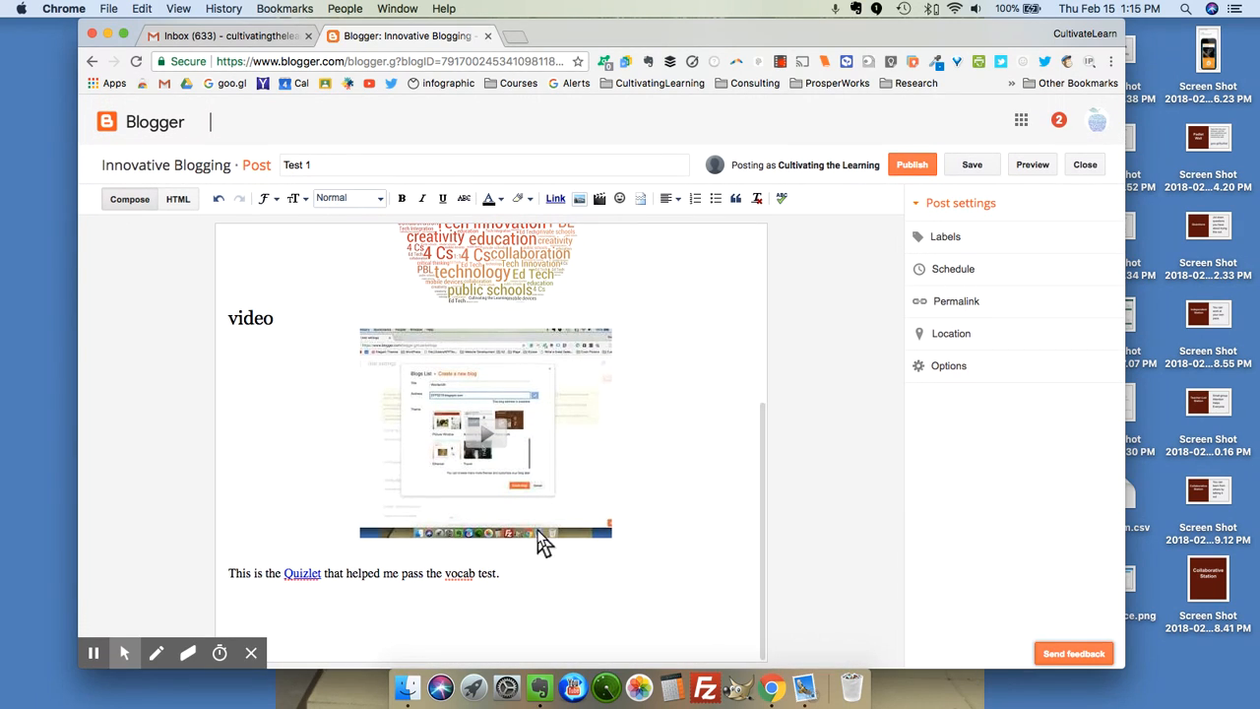
{"action": "type", "text": "Thi"}
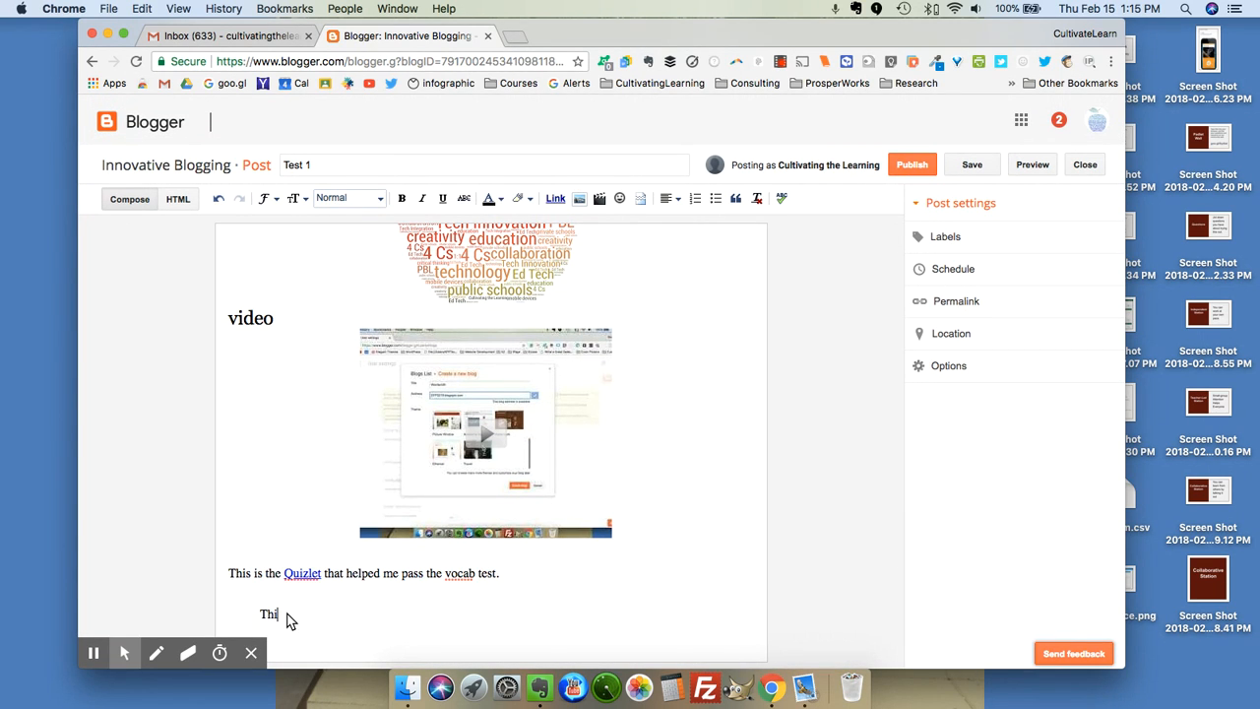
{"action": "type", "text": "s is a quite from my fa"}
{"action": "key", "text": "BackSpace"}
{"action": "key", "text": "BackSpace"}
{"action": "type", "text": "favorite comic."}
{"action": "key", "text": "Return"}
{"action": "scroll", "coordinate": [407, 588], "scroll_direction": "down", "scroll_amount": 1}
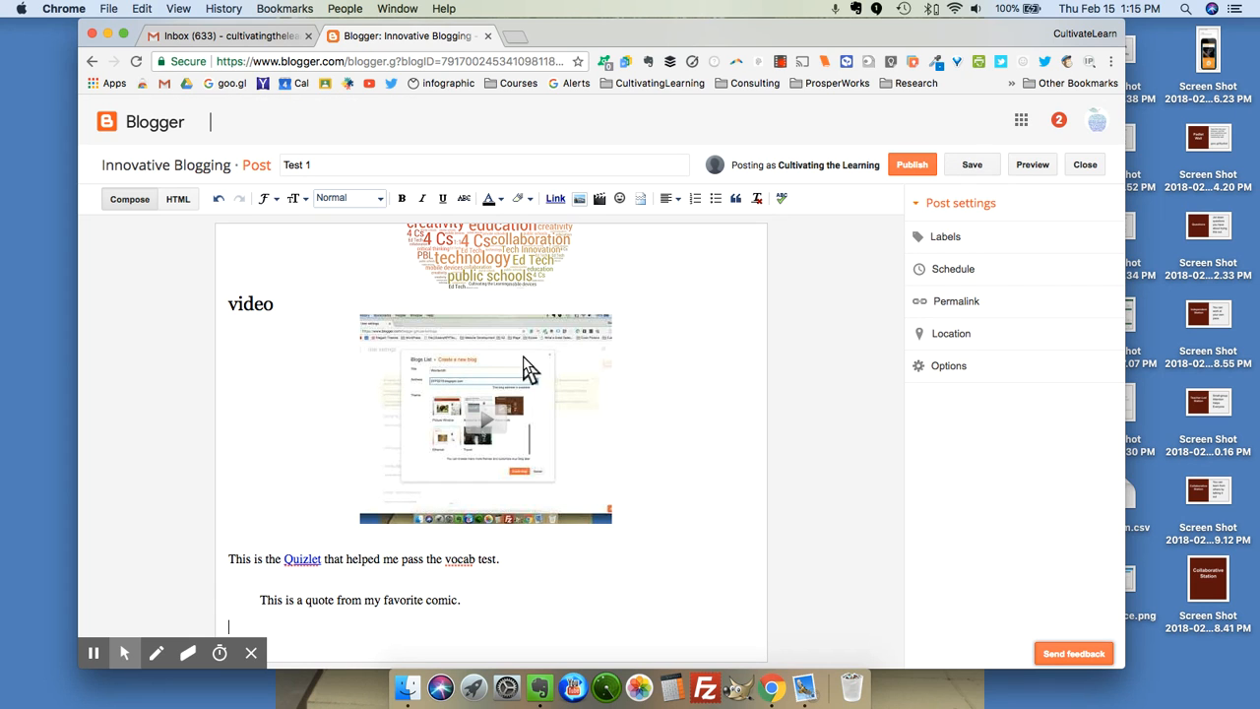
Save the "Test 1" post with its current content
{"action": "scroll", "coordinate": [512, 422], "scroll_direction": "up", "scroll_amount": 5}
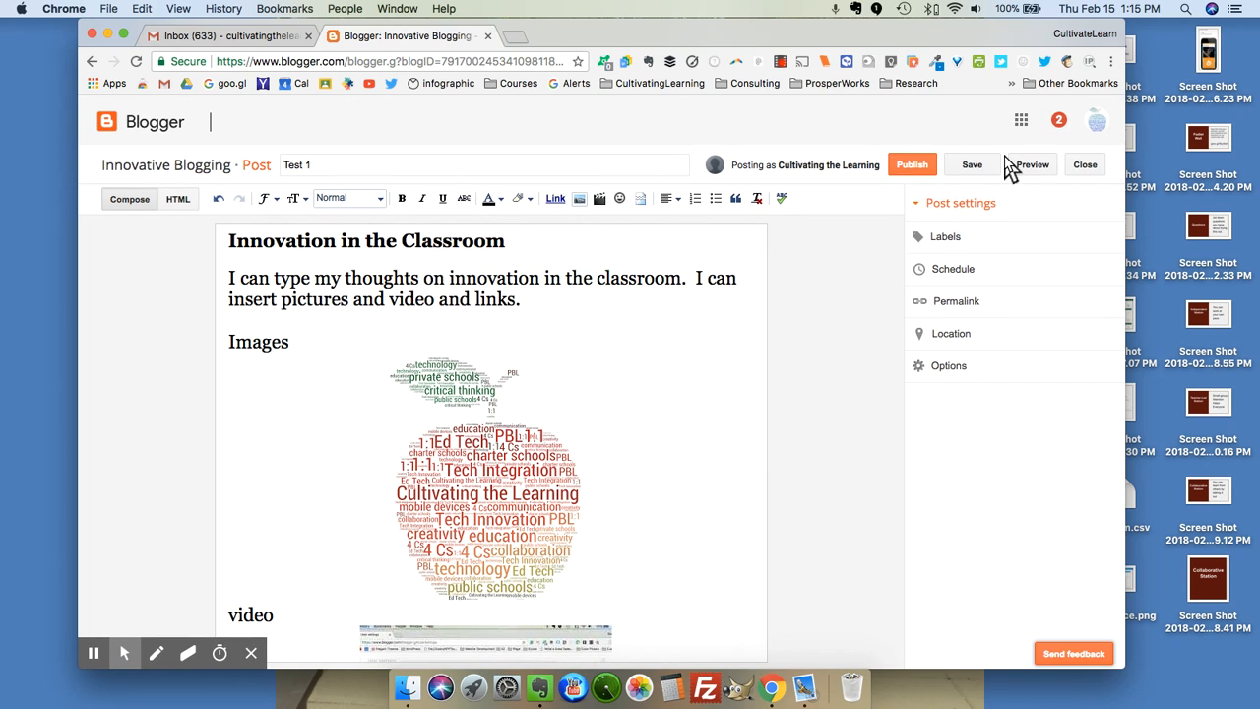
{"action": "left_click", "coordinate": [978, 169]}
{"action": "scroll", "coordinate": [879, 320], "scroll_direction": "down", "scroll_amount": 1}
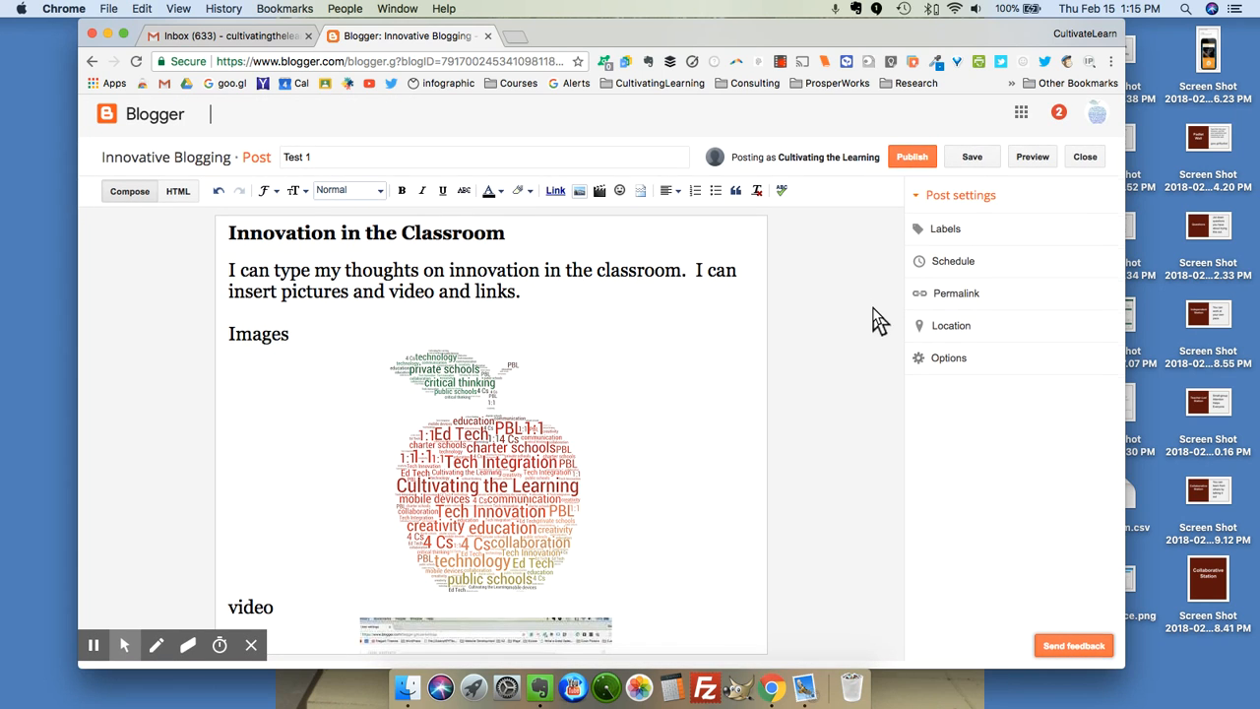
{"action": "scroll", "coordinate": [873, 318], "scroll_direction": "up", "scroll_amount": 1}
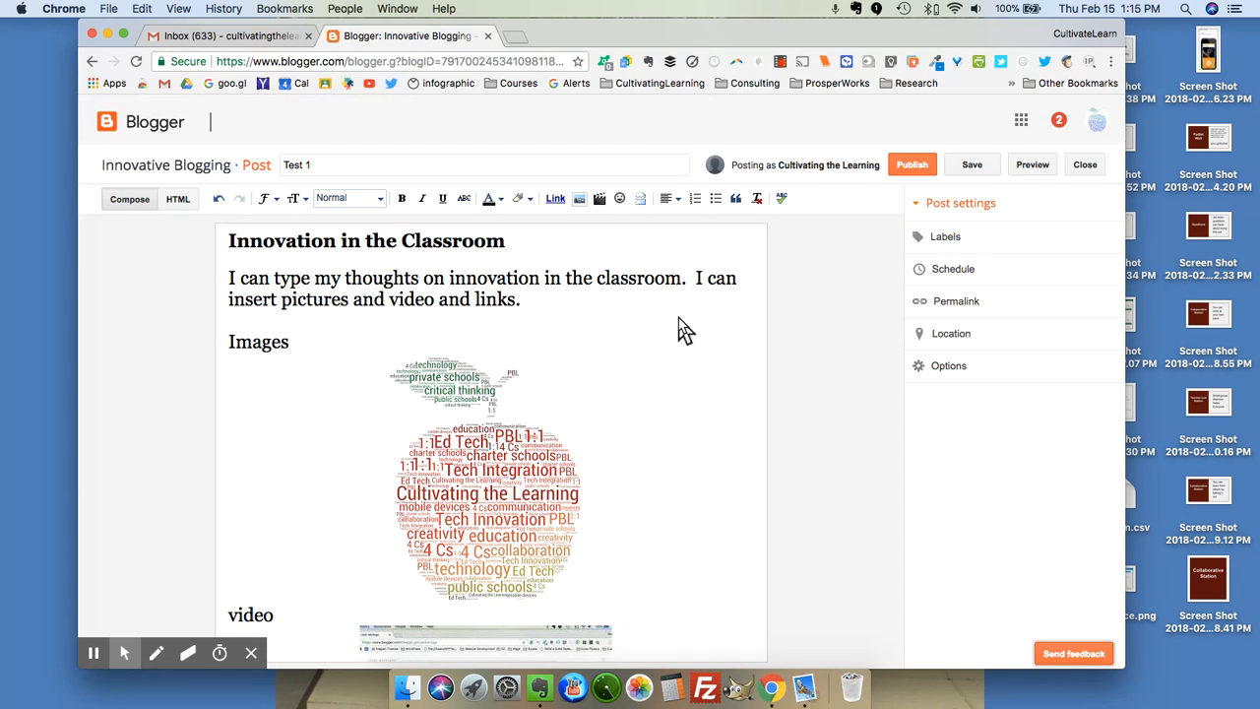
Preview the "Test 1" post and look over the whole page, from the heading down to the comment area
{"action": "left_click", "coordinate": [1033, 165]}
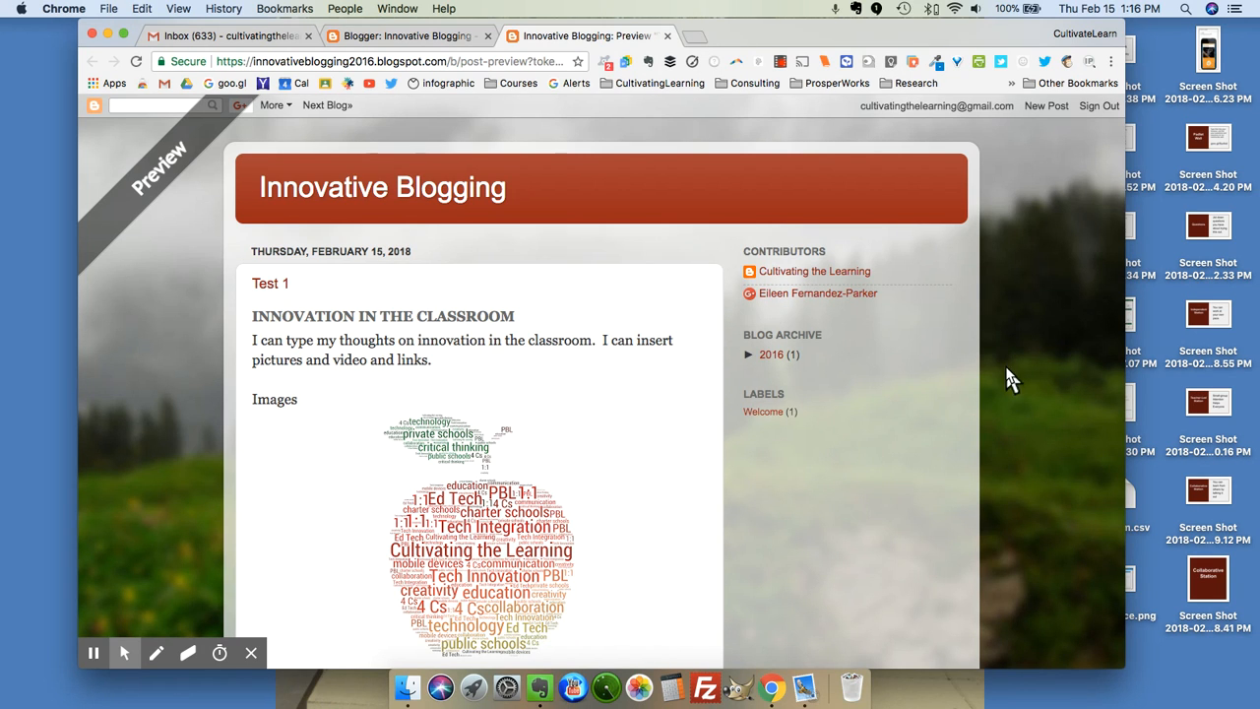
{"action": "scroll", "coordinate": [1021, 443], "scroll_direction": "down", "scroll_amount": 10}
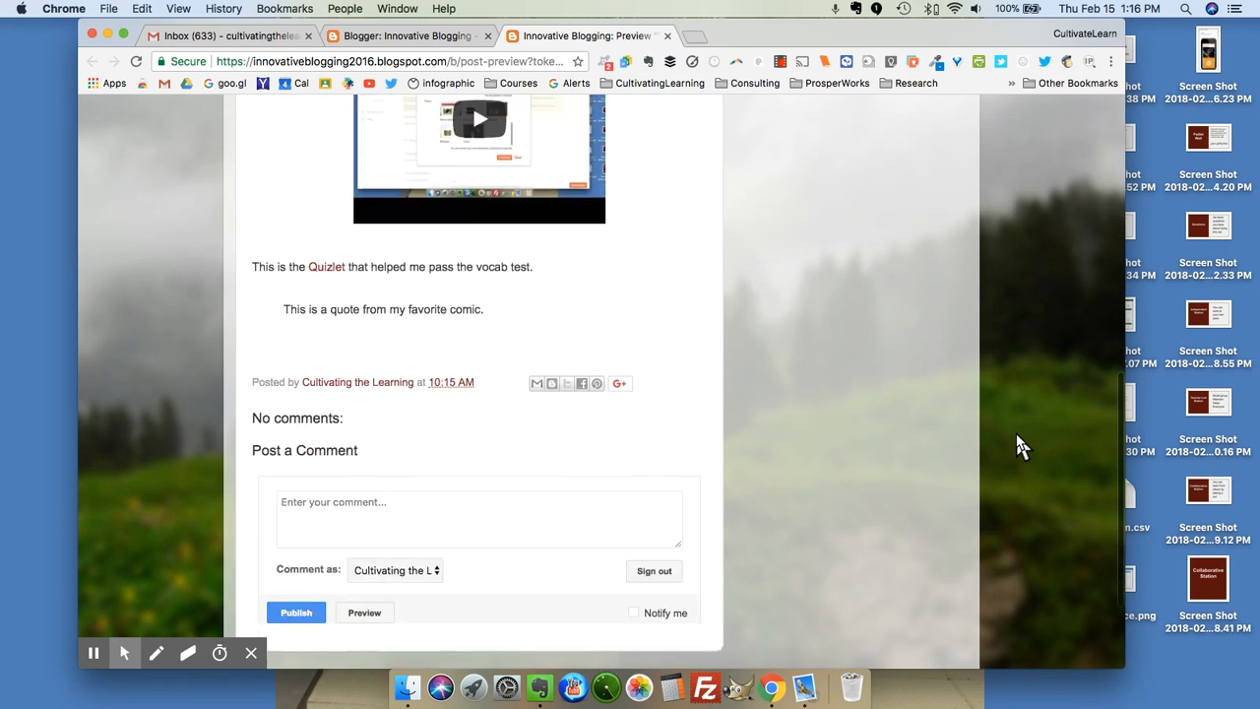
{"action": "scroll", "coordinate": [1018, 444], "scroll_direction": "up", "scroll_amount": 15}
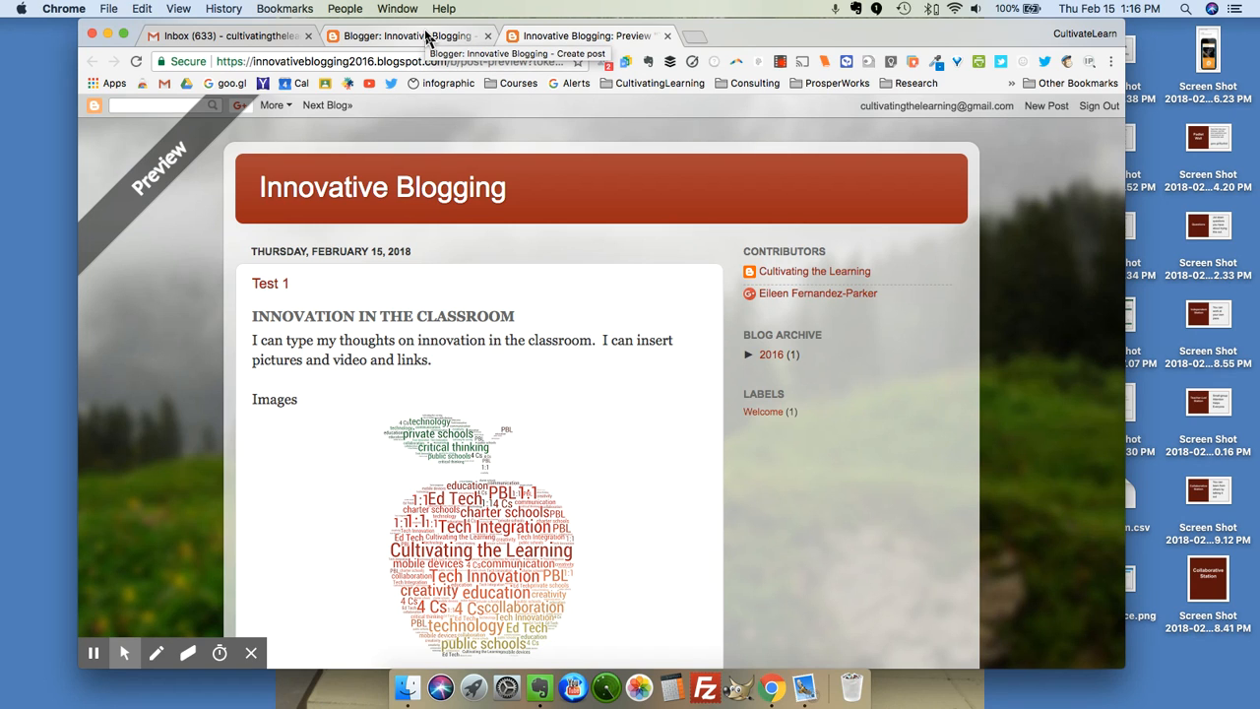
Return to the post editor, publish the "Test 1" post and show the list of all posts
{"action": "left_click", "coordinate": [428, 40]}
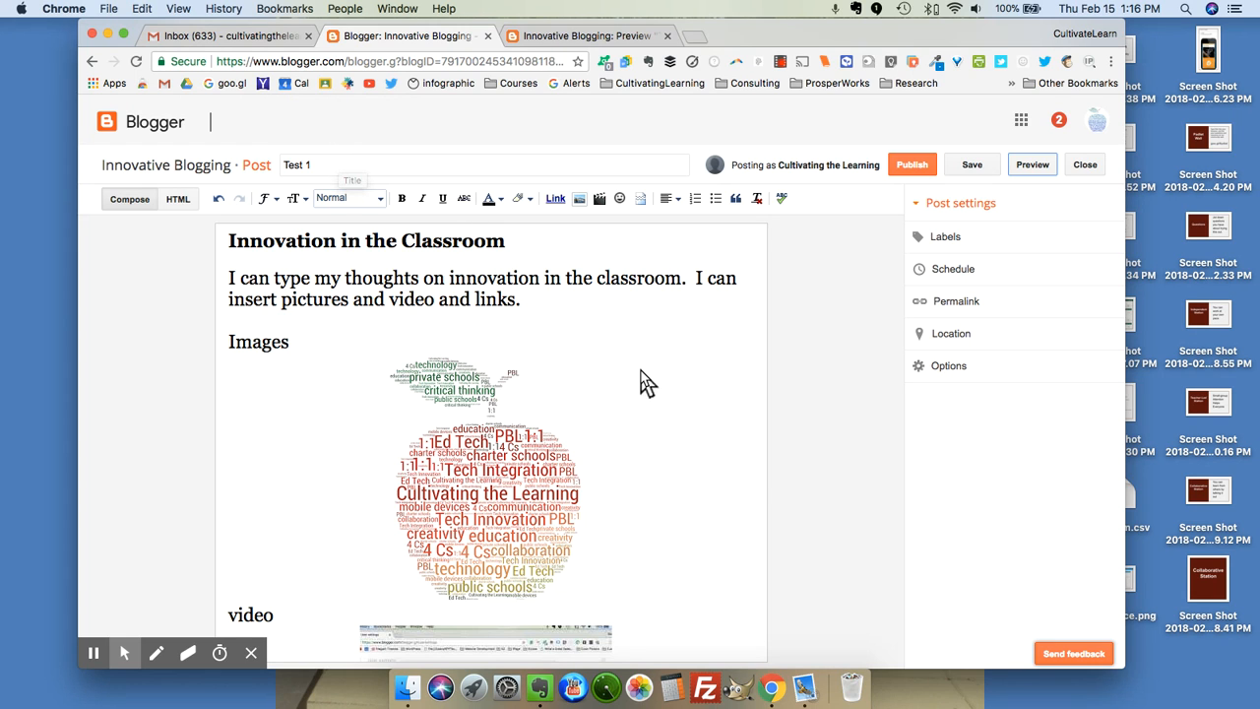
{"action": "scroll", "coordinate": [641, 382], "scroll_direction": "down", "scroll_amount": 5}
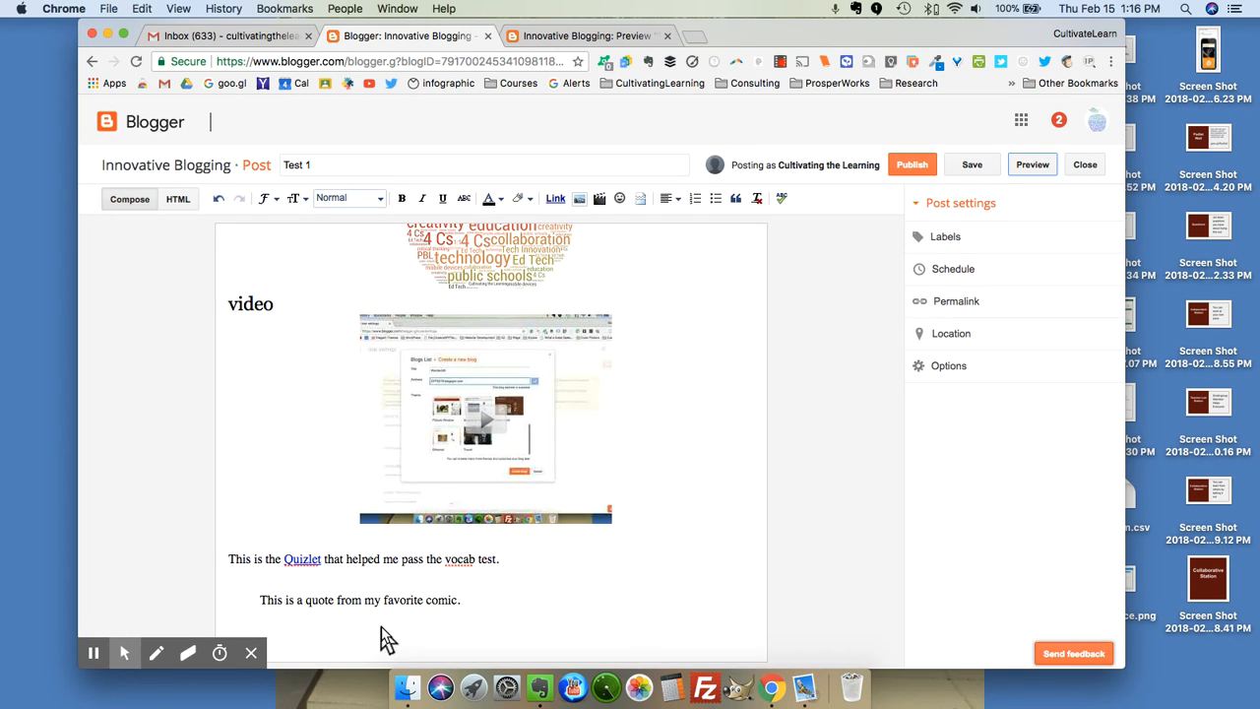
{"action": "scroll", "coordinate": [715, 450], "scroll_direction": "up", "scroll_amount": 5}
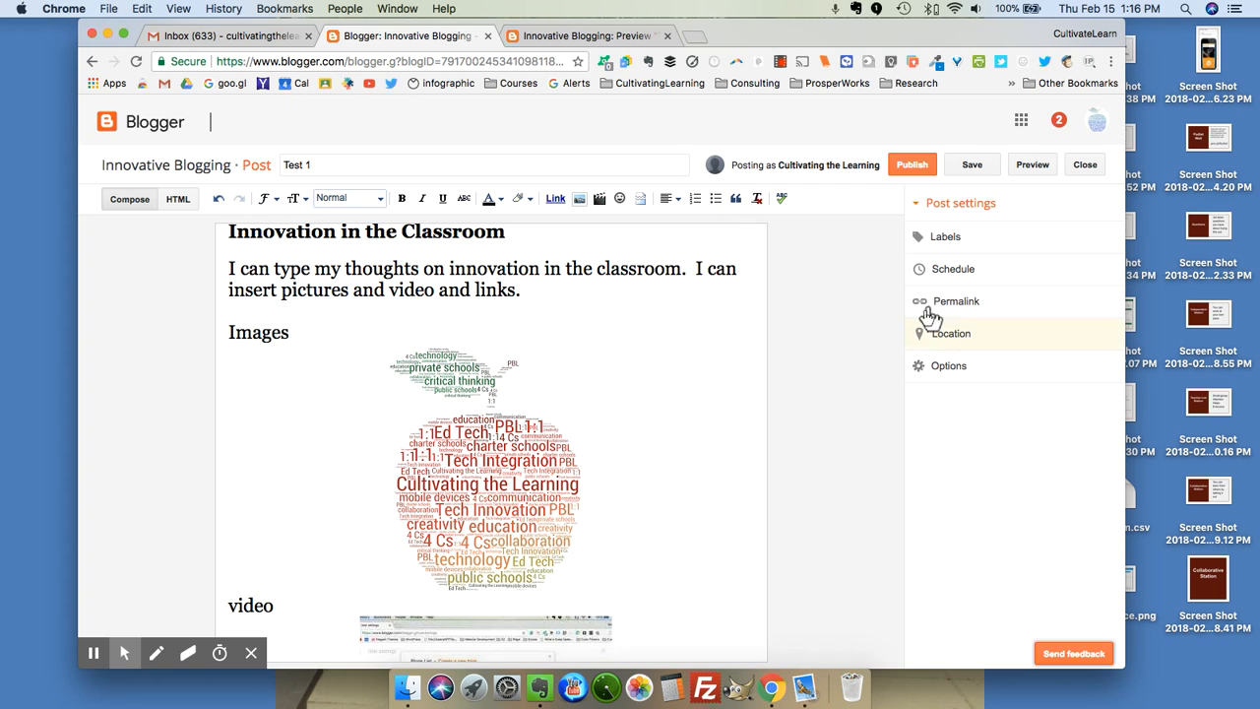
{"action": "left_click", "coordinate": [916, 167]}
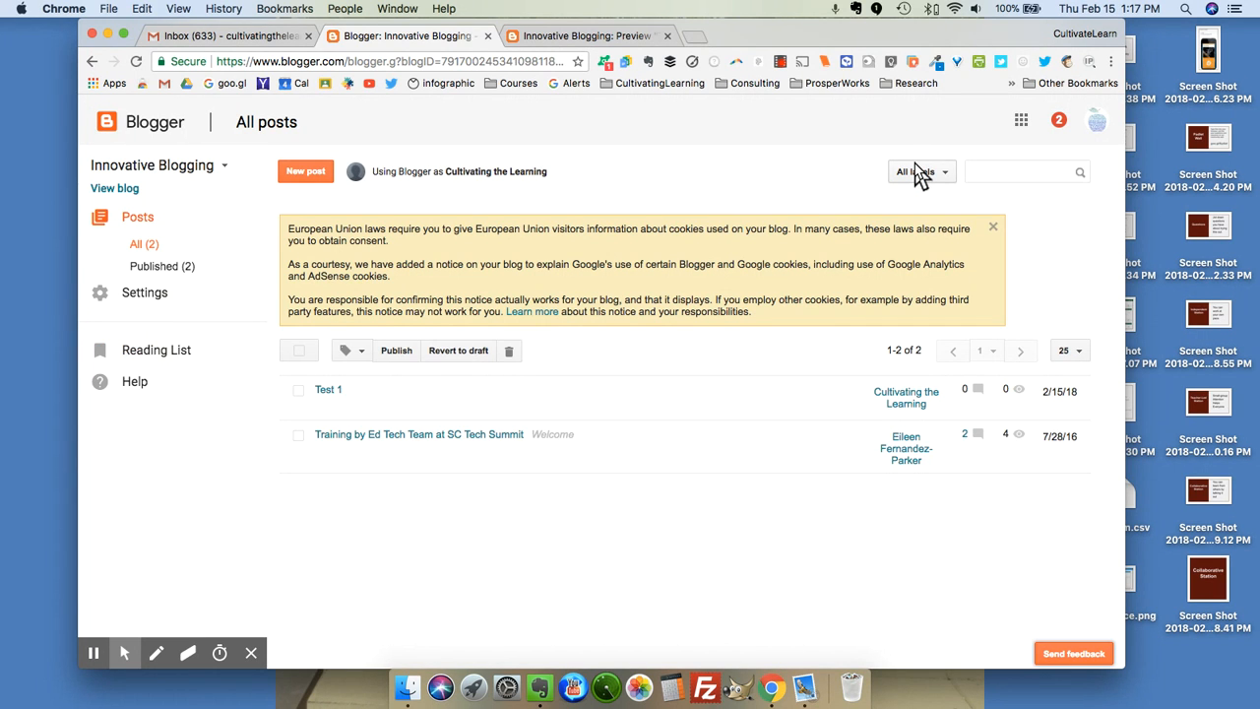
{"action": "left_click", "coordinate": [154, 249]}
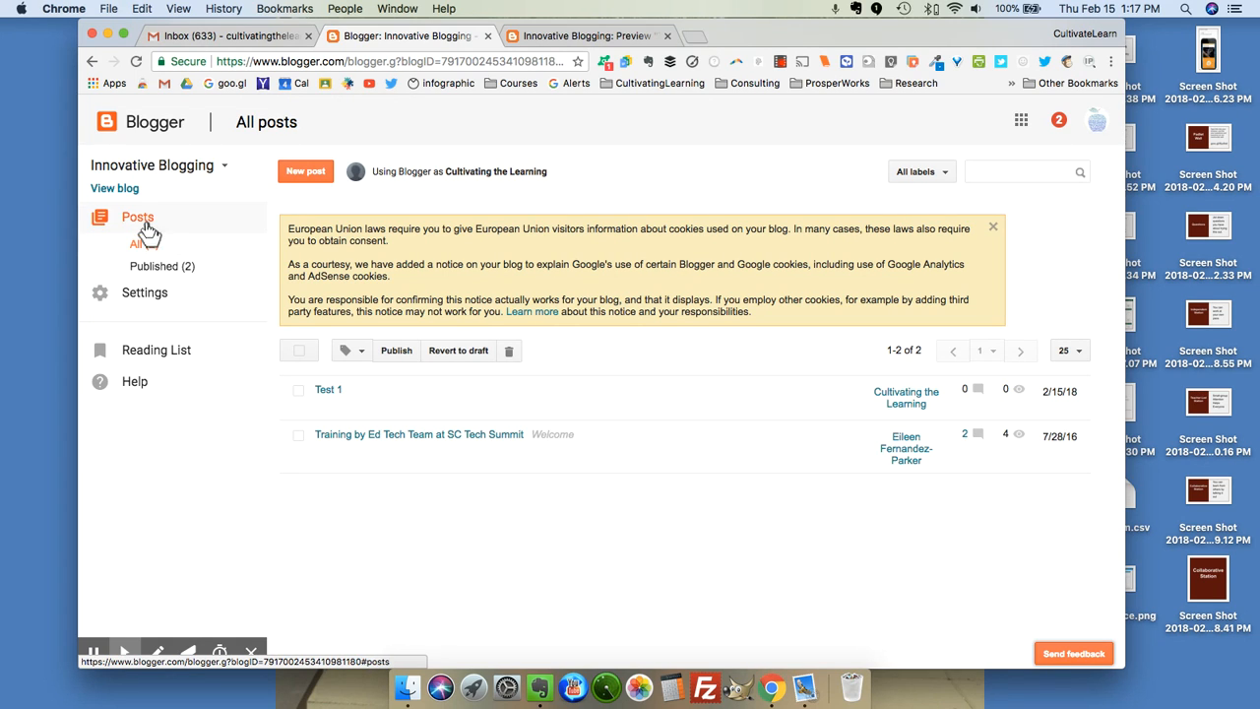
{"action": "left_click", "coordinate": [142, 225]}
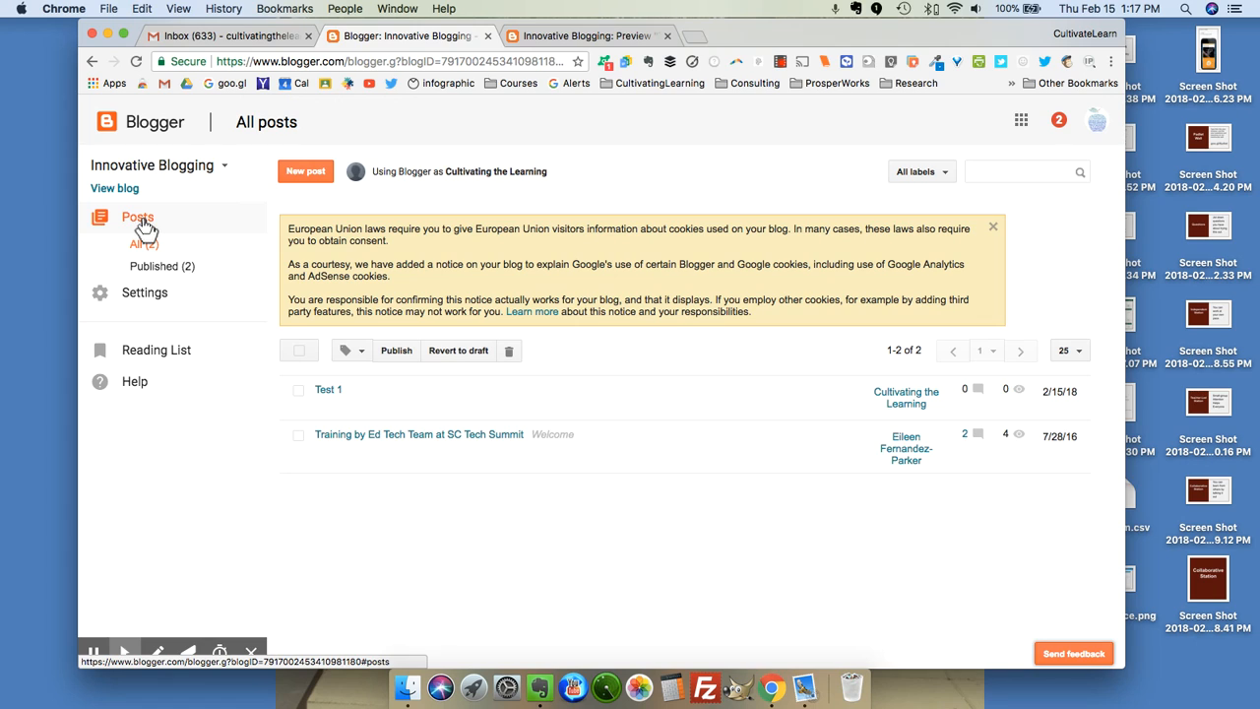